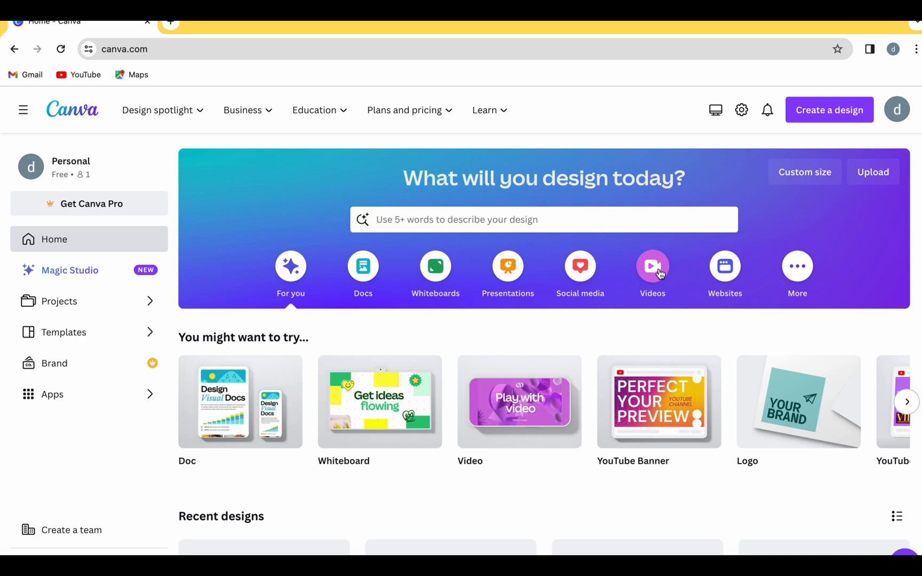
Step: Create a blank 1920 × 1080 px video and apply the "Health App" title page of the Health Video template
{"action": "mouse_move", "coordinate": [507, 408]}
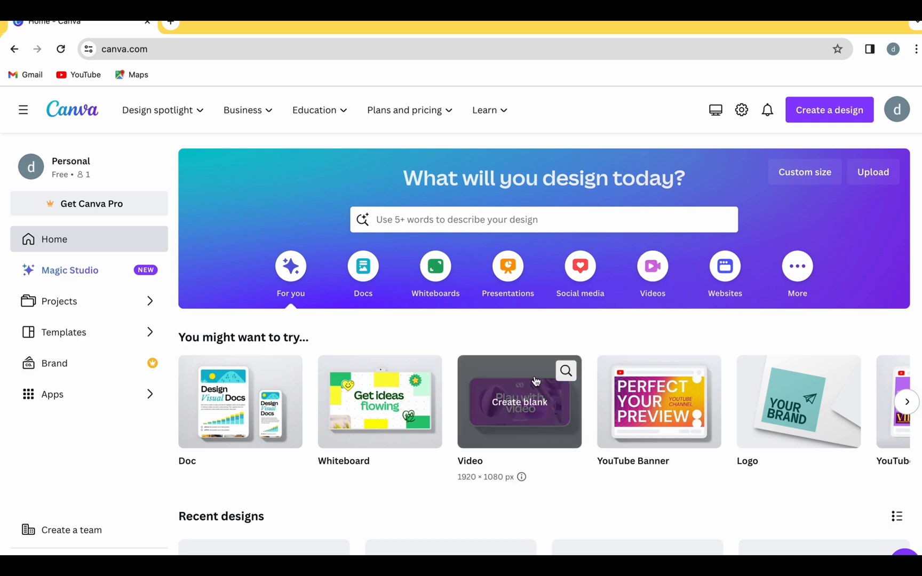
{"action": "left_click", "coordinate": [507, 409]}
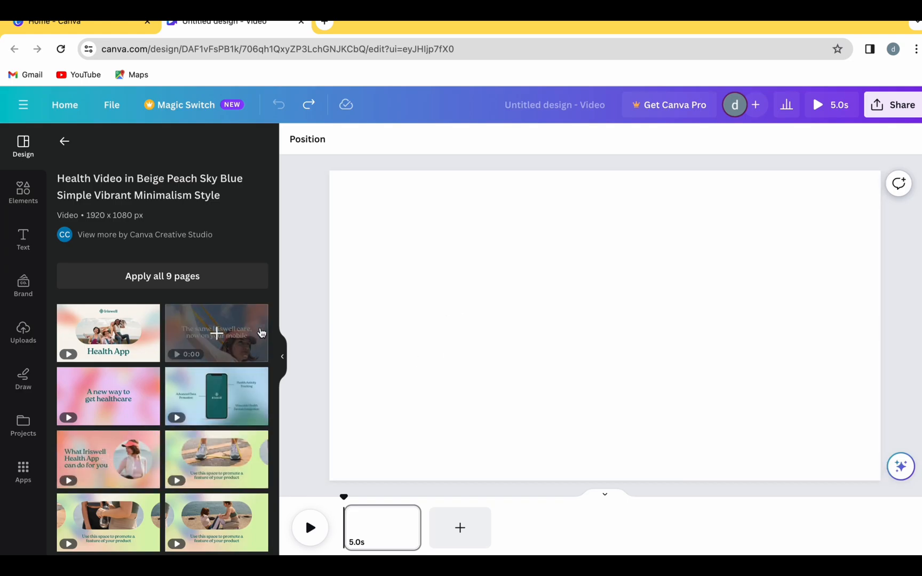
{"action": "scroll", "coordinate": [206, 496], "scroll_direction": "down", "scroll_amount": 2}
{"action": "scroll", "coordinate": [205, 496], "scroll_direction": "down", "scroll_amount": 2}
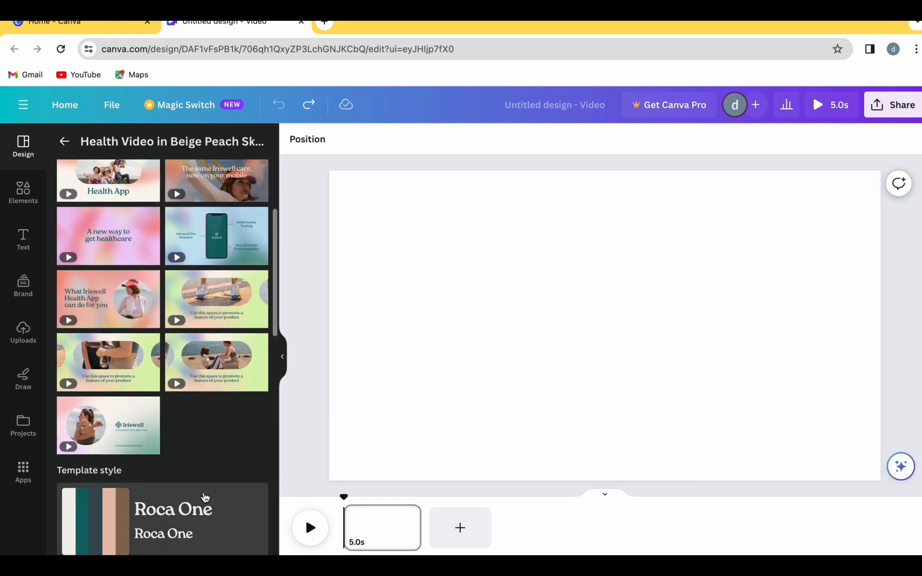
{"action": "scroll", "coordinate": [203, 497], "scroll_direction": "up", "scroll_amount": 4}
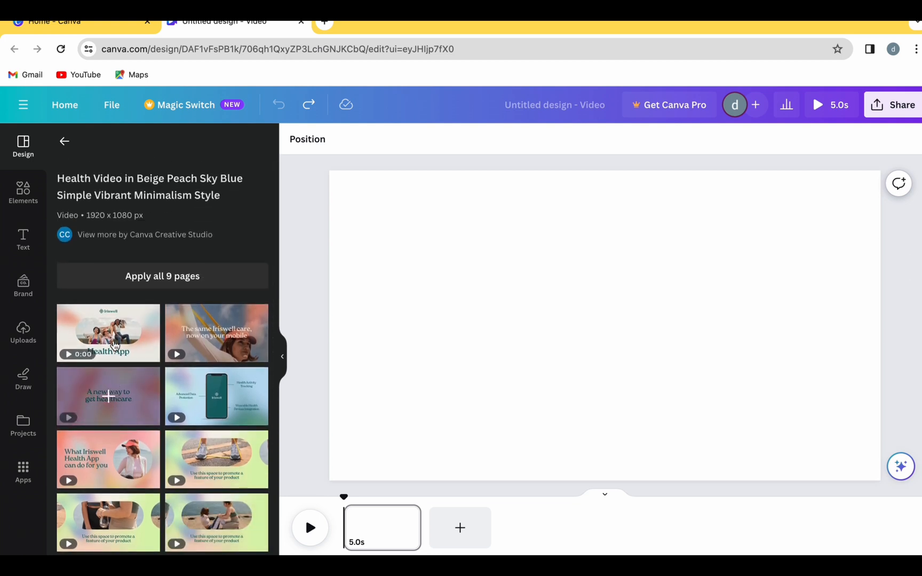
{"action": "left_click", "coordinate": [109, 335]}
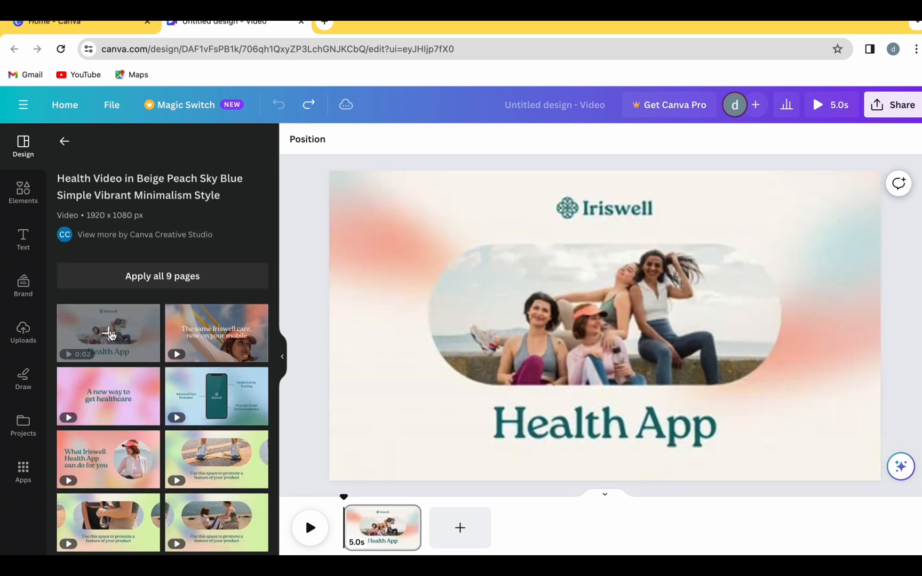
Step: Delete the flower logo beside the "Iriswell" text on the title page
{"action": "left_click", "coordinate": [714, 340]}
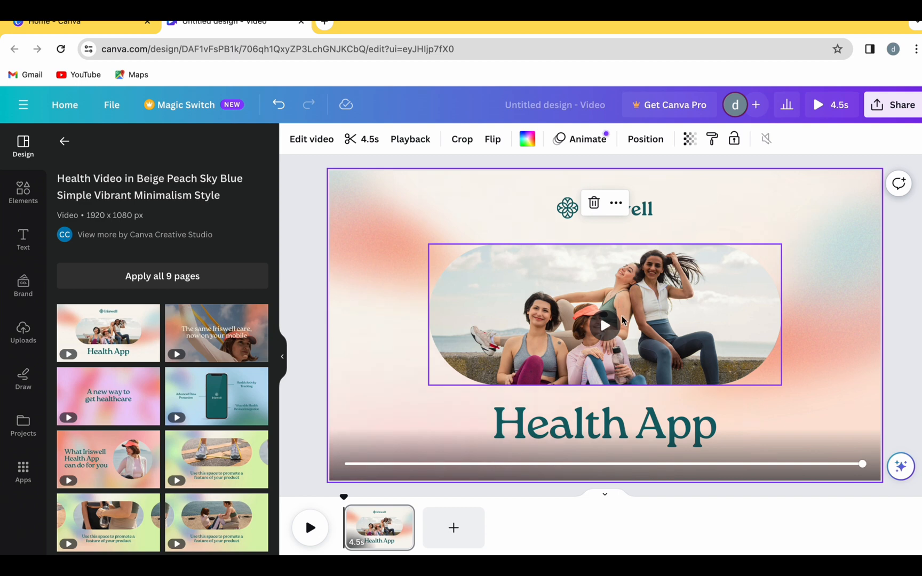
{"action": "left_click", "coordinate": [588, 420]}
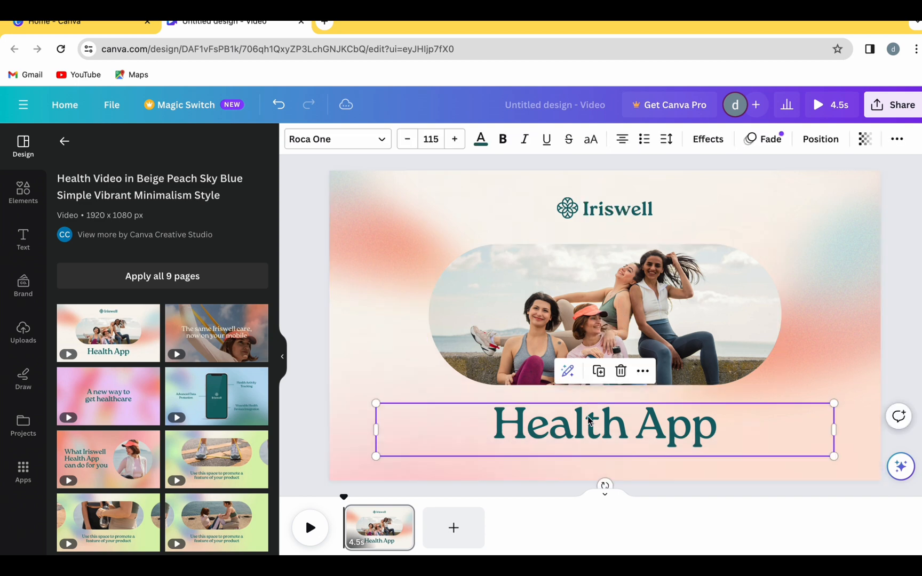
{"action": "left_click", "coordinate": [618, 212]}
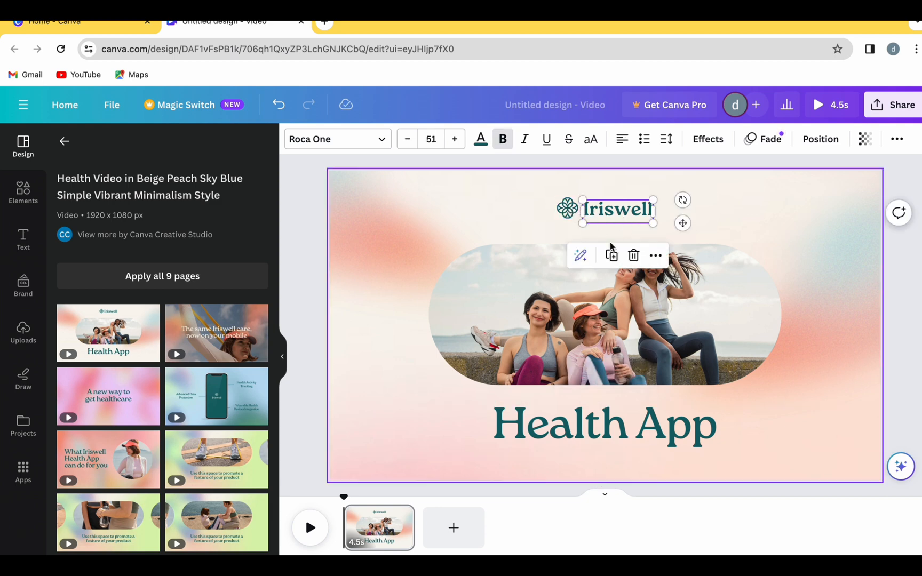
{"action": "left_click", "coordinate": [569, 209]}
{"action": "left_click", "coordinate": [568, 253]}
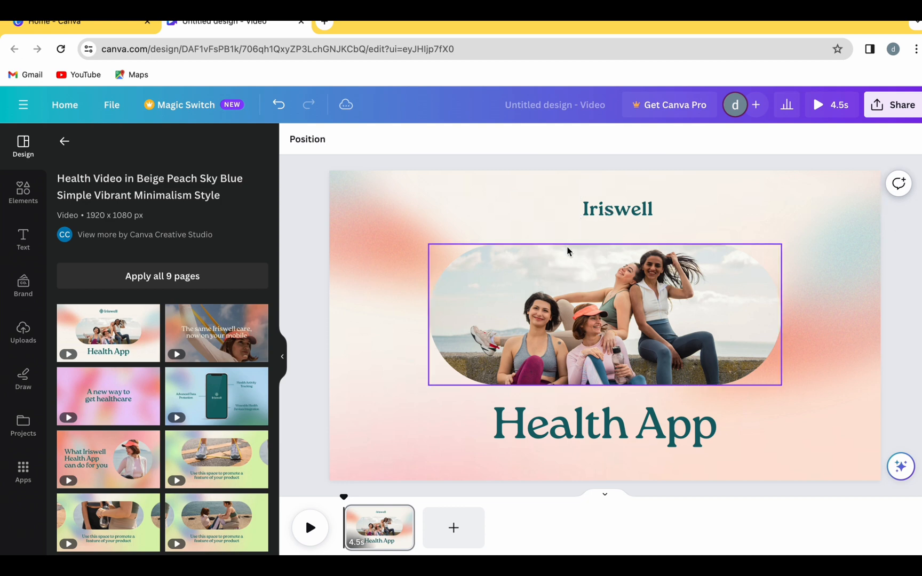
Step: Replace the "Iriswell" text above the photo with "WELCOME" in capitals
{"action": "left_click", "coordinate": [611, 214]}
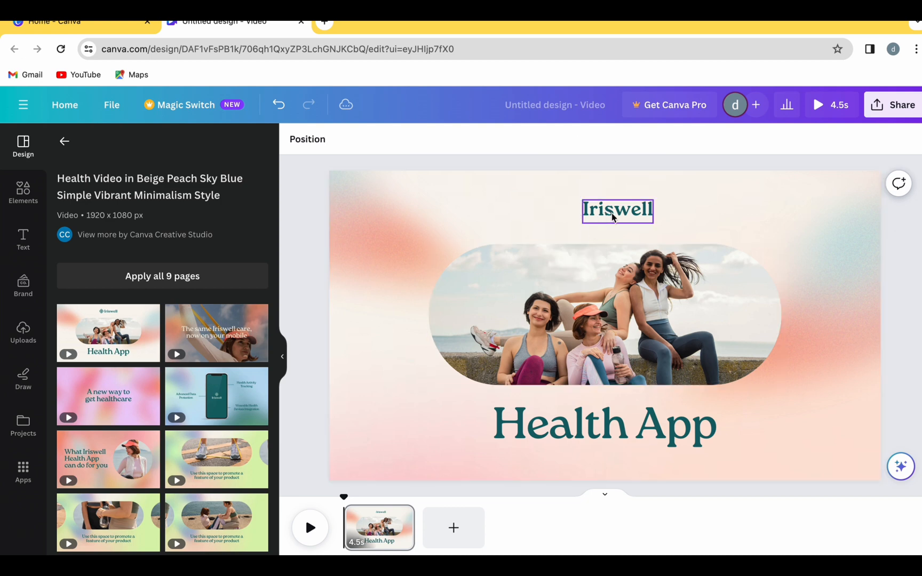
{"action": "double_click", "coordinate": [646, 210]}
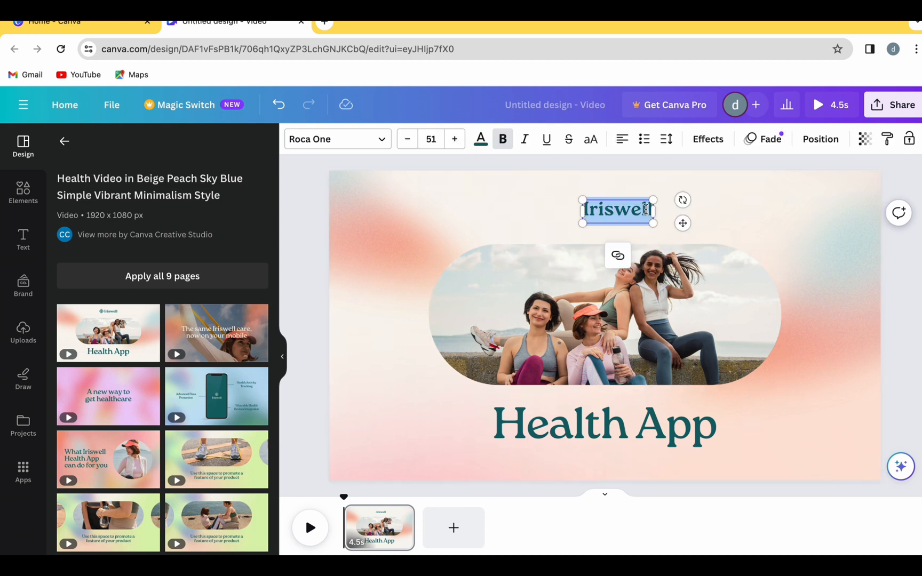
{"action": "type", "text": "welvo"}
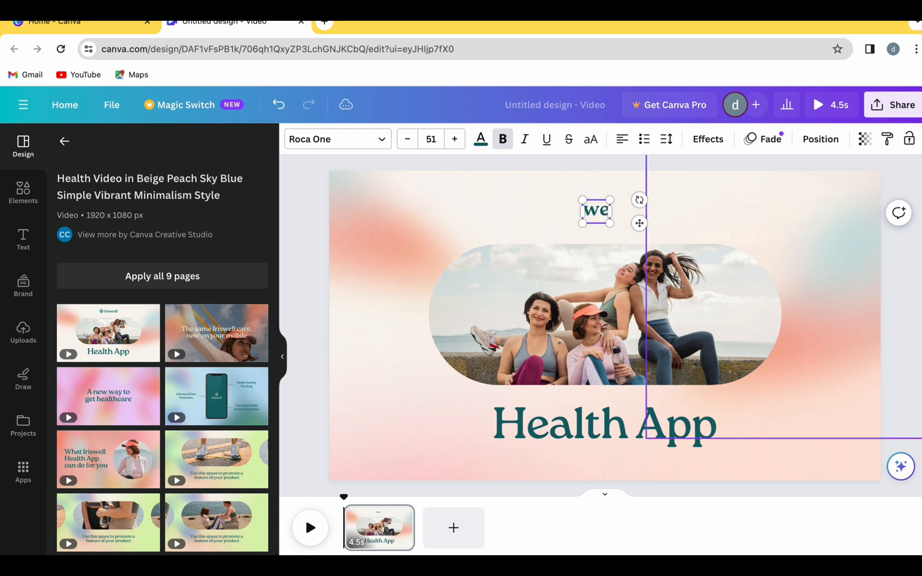
{"action": "key", "text": "BackSpace"}
{"action": "key", "text": "BackSpace"}
{"action": "type", "text": "come"}
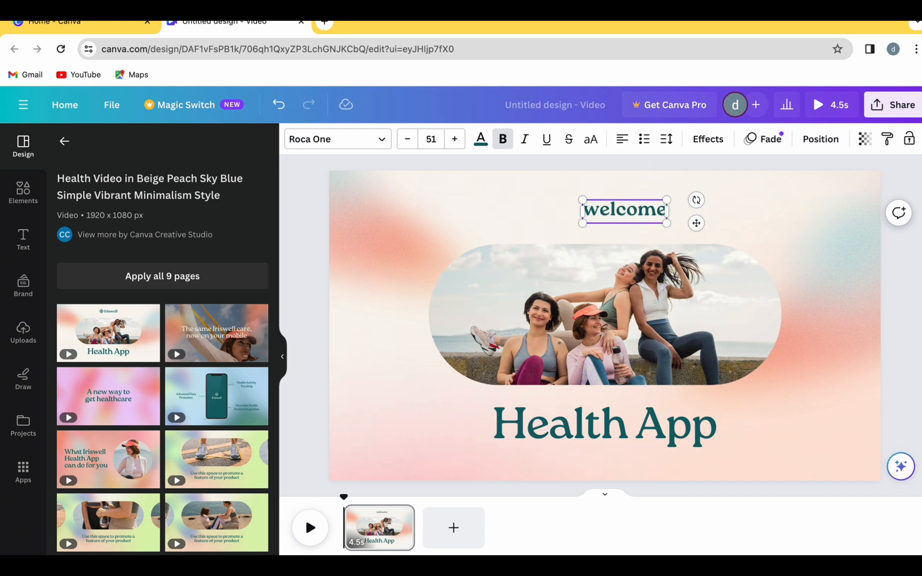
{"action": "key", "text": "BackSpace"}
{"action": "key", "text": "BackSpace"}
{"action": "key", "text": "BackSpace"}
{"action": "key", "text": "BackSpace"}
{"action": "key", "text": "BackSpace"}
{"action": "key", "text": "BackSpace"}
{"action": "key", "text": "BackSpace"}
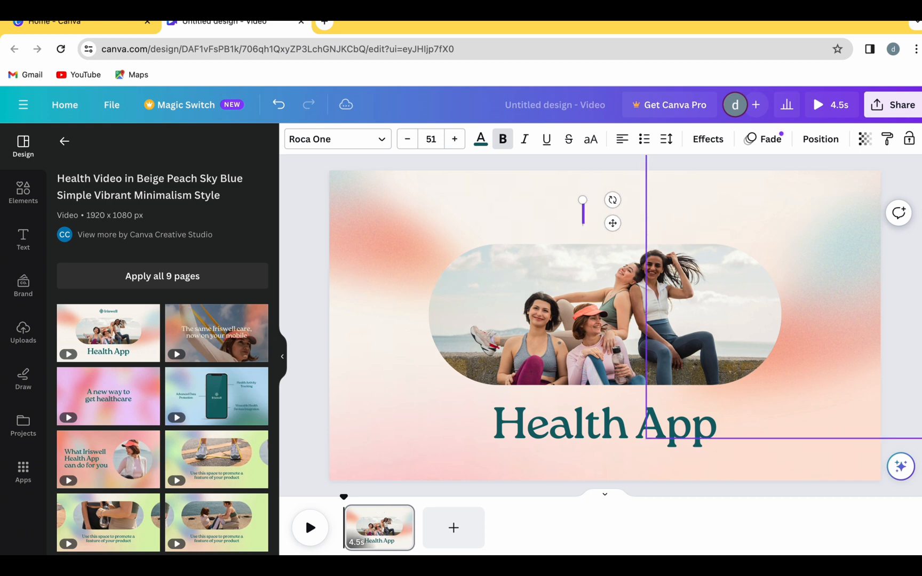
{"action": "type", "text": "WELCO"}
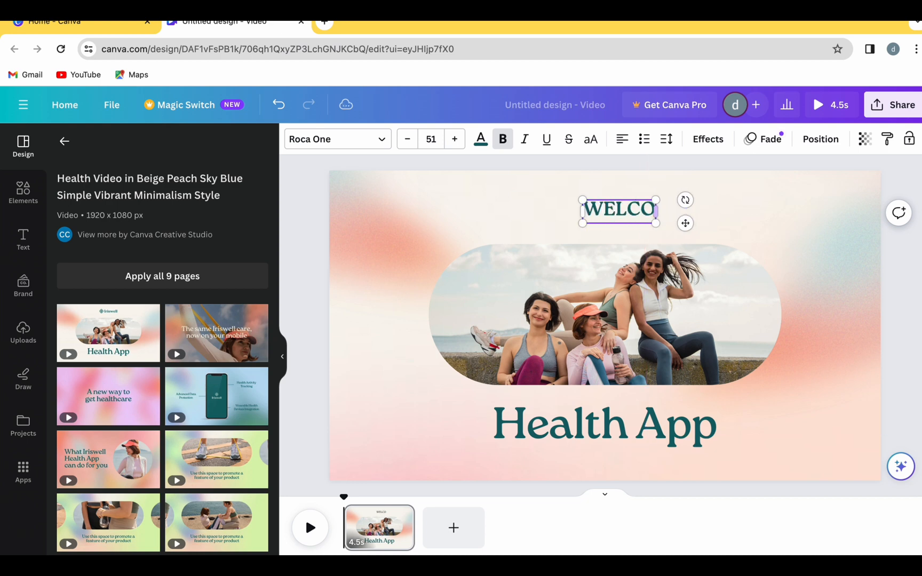
{"action": "type", "text": "ME"}
Step: Replace the "Health App" heading below the photo with "TO MY CHHANEL"
{"action": "left_click", "coordinate": [581, 397]}
{"action": "left_click", "coordinate": [598, 413]}
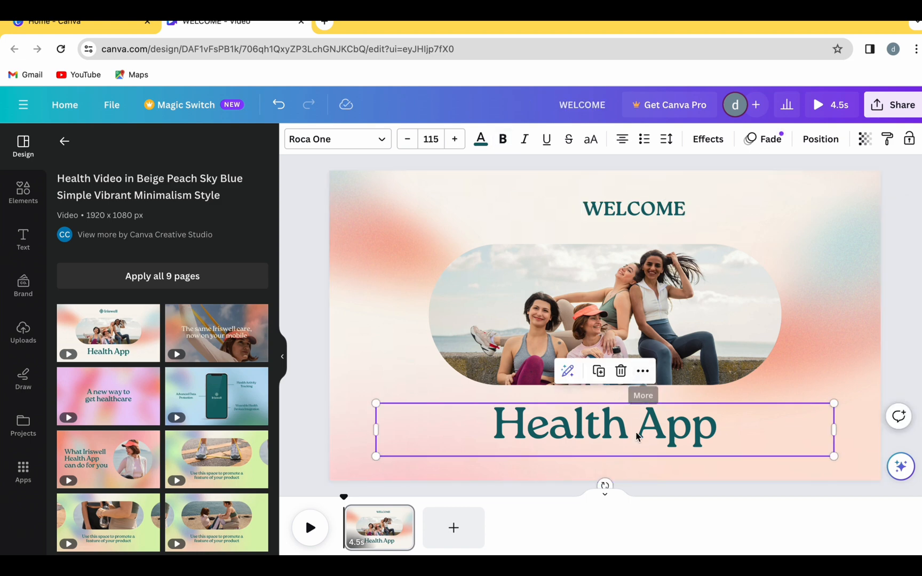
{"action": "double_click", "coordinate": [704, 433]}
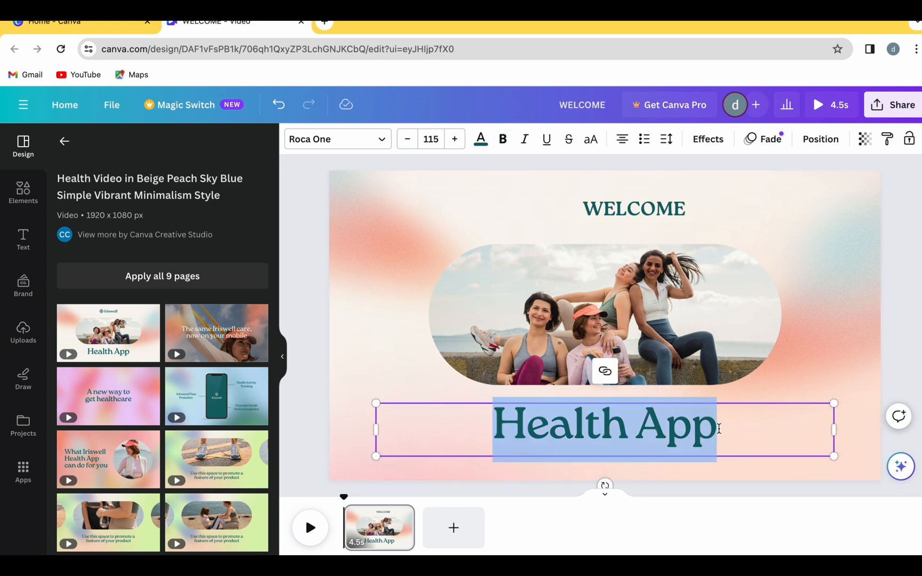
{"action": "type", "text": "TO"}
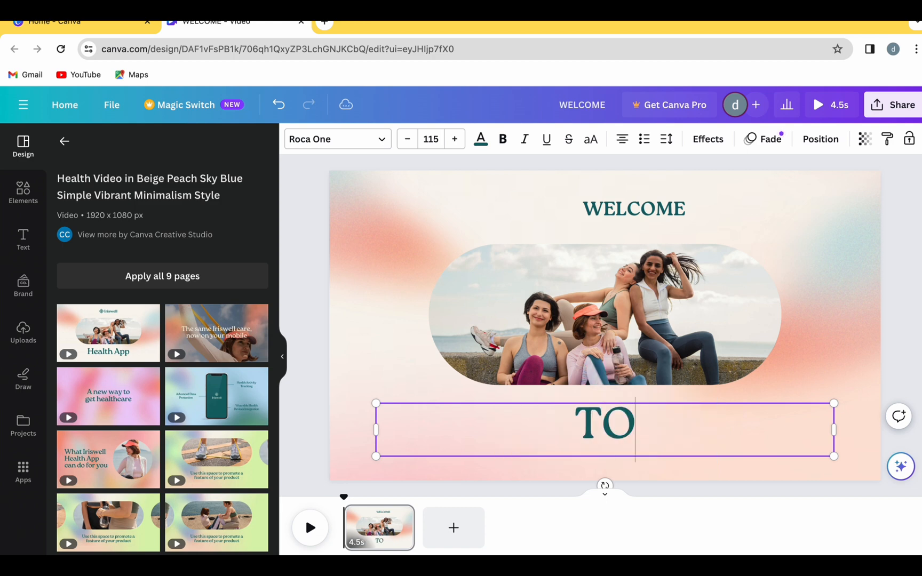
{"action": "type", "text": " MY CHHANEL"}
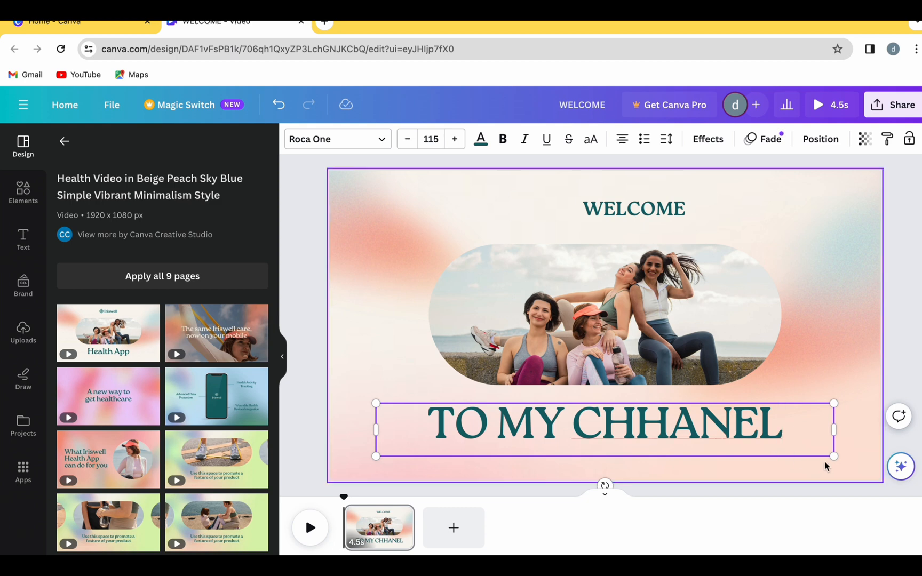
Step: Centre the "WELCOME" text above the photo and change its colour to medium blue from the default solid colours
{"action": "left_click", "coordinate": [679, 211]}
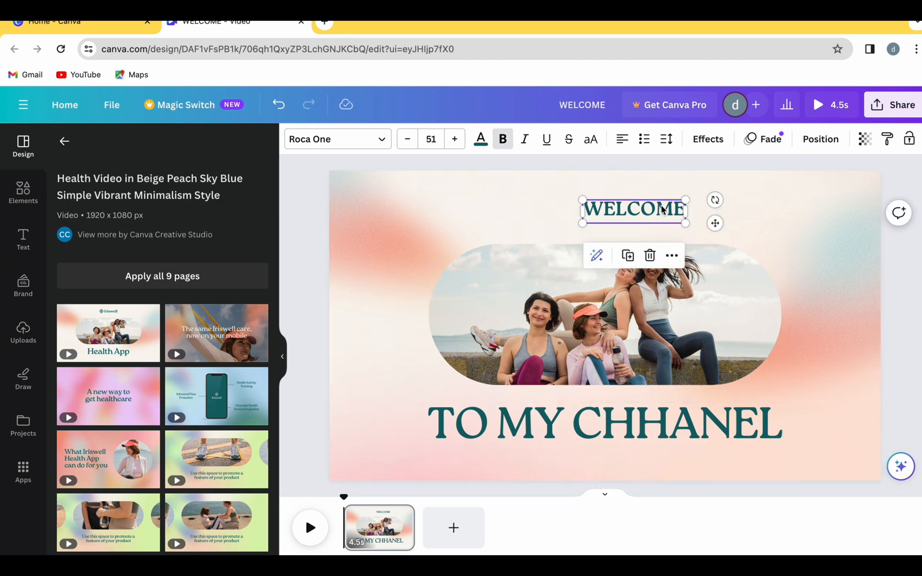
{"action": "left_click_drag", "start_coordinate": [661, 209], "coordinate": [549, 203]}
{"action": "left_click", "coordinate": [622, 207]}
{"action": "left_click", "coordinate": [481, 140]}
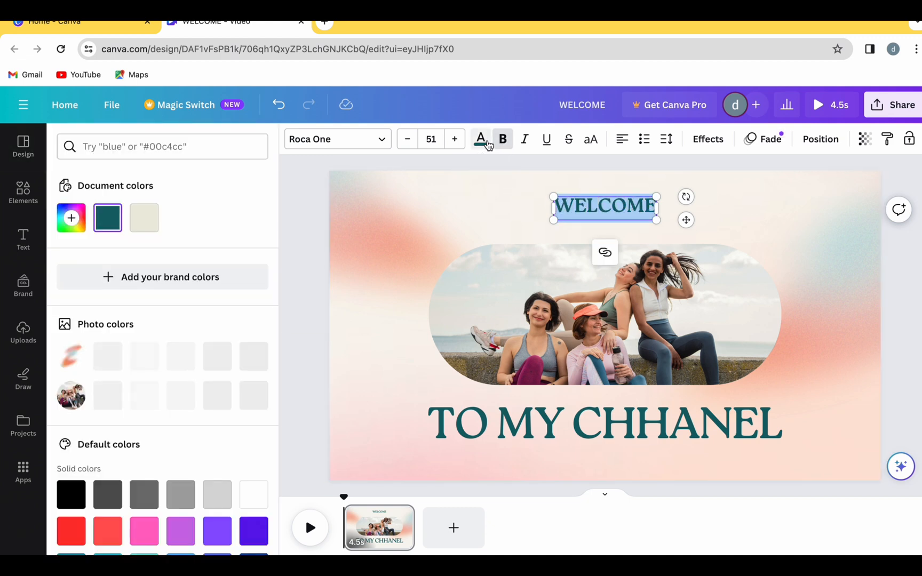
{"action": "scroll", "coordinate": [216, 496], "scroll_direction": "down", "scroll_amount": 3}
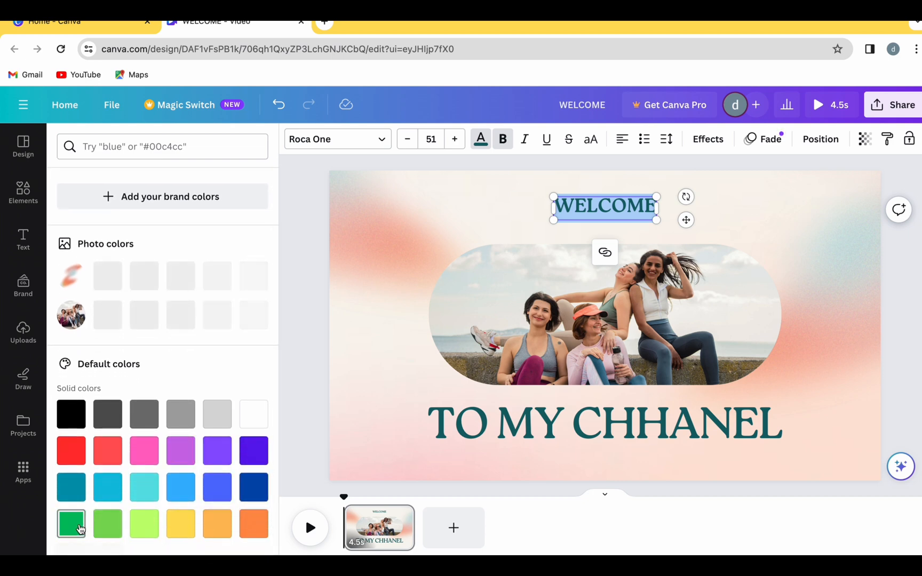
{"action": "left_click", "coordinate": [214, 455]}
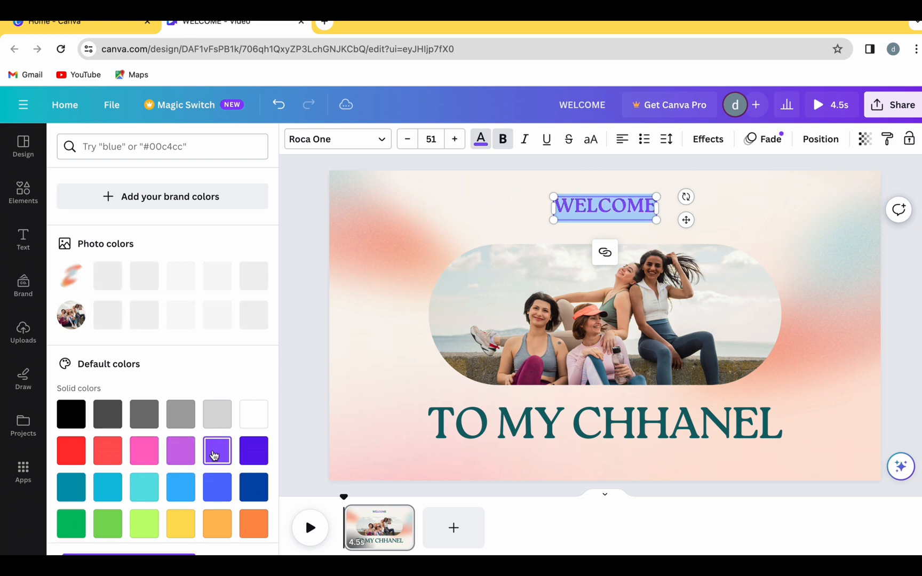
{"action": "left_click", "coordinate": [71, 486]}
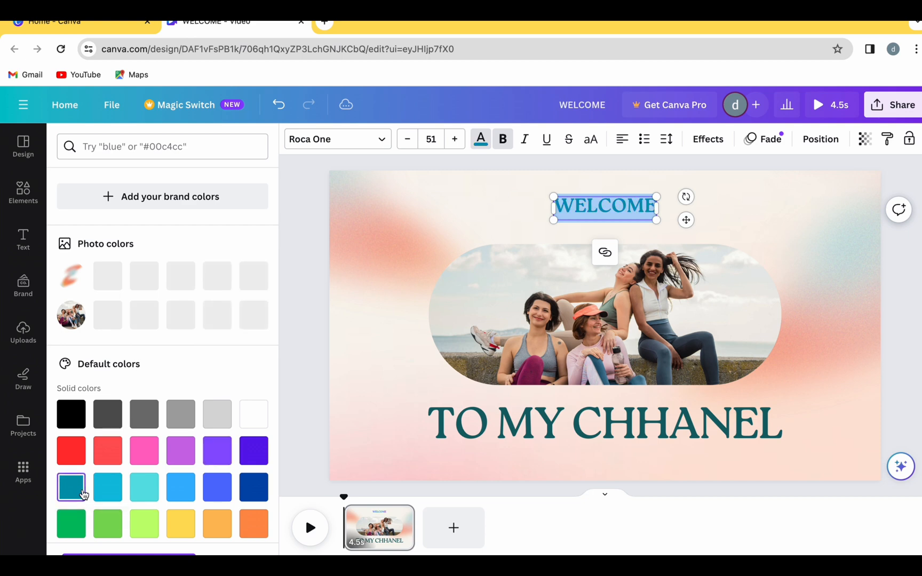
{"action": "left_click", "coordinate": [223, 497]}
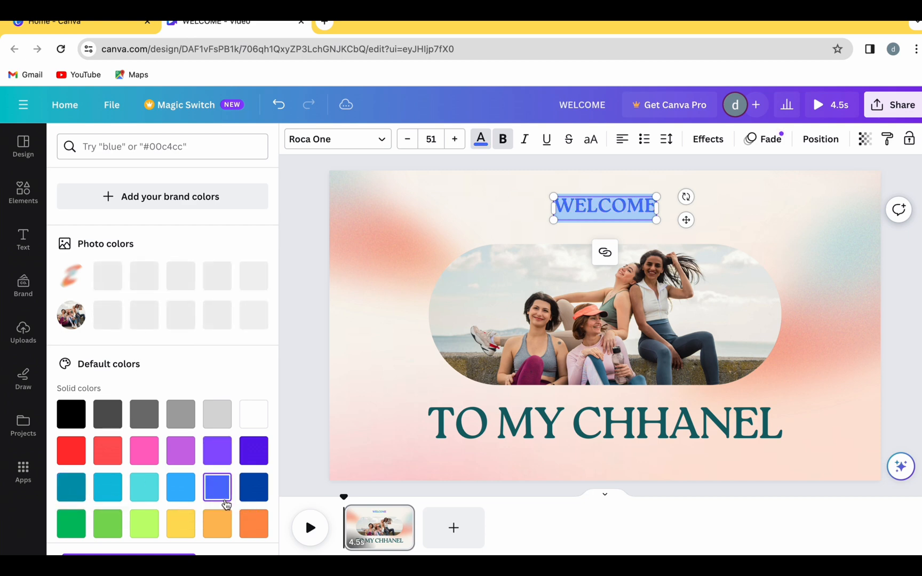
{"action": "left_click", "coordinate": [314, 417]}
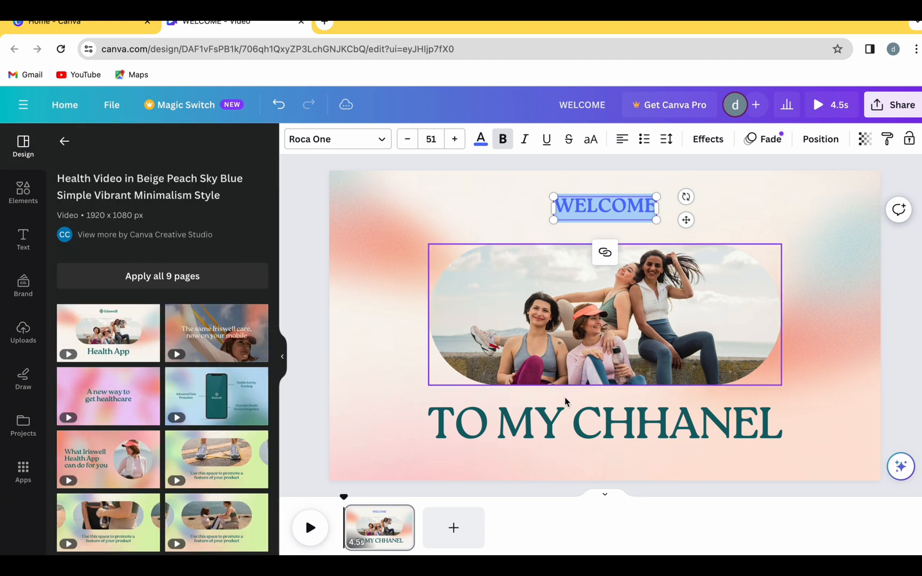
Step: Shift the "TO MY CHHANEL" heading slightly to the left and colour its text Magenta #cb6ce6
{"action": "left_click", "coordinate": [566, 413]}
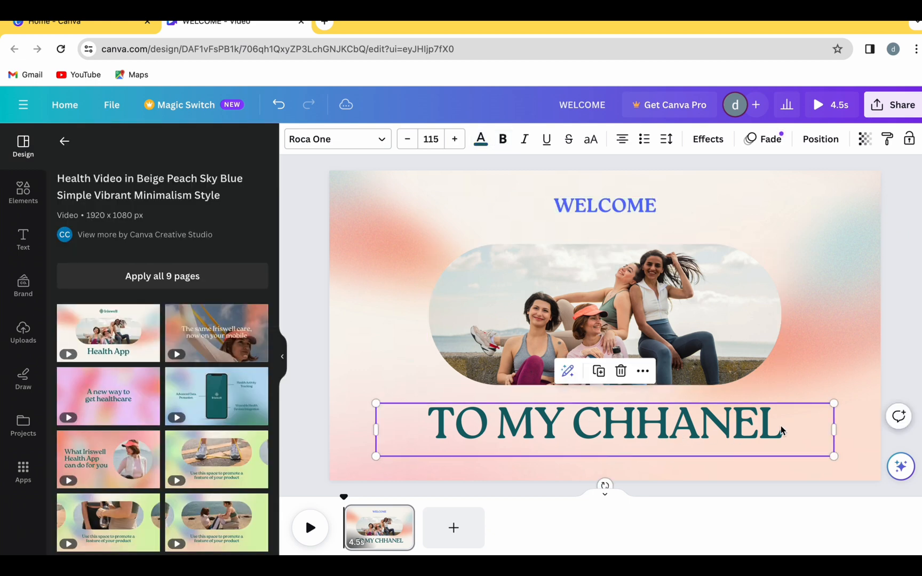
{"action": "left_click_drag", "start_coordinate": [780, 430], "coordinate": [775, 431]}
{"action": "left_click", "coordinate": [735, 432]}
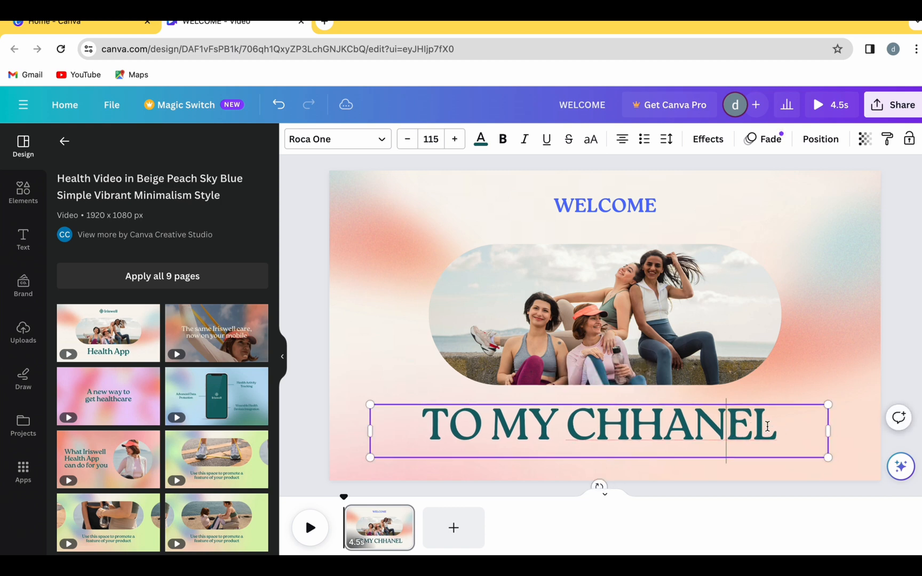
{"action": "left_click_drag", "start_coordinate": [775, 430], "coordinate": [432, 451]}
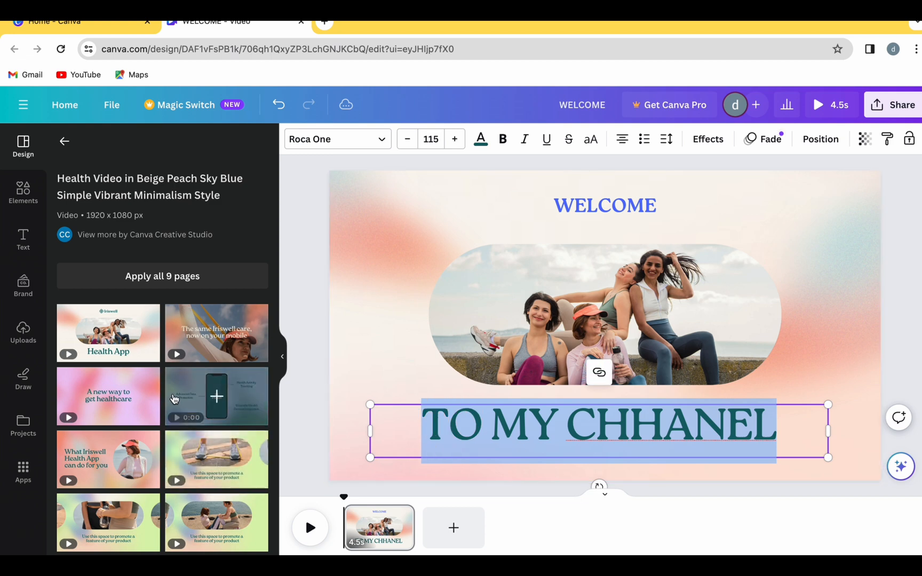
{"action": "left_click", "coordinate": [481, 141]}
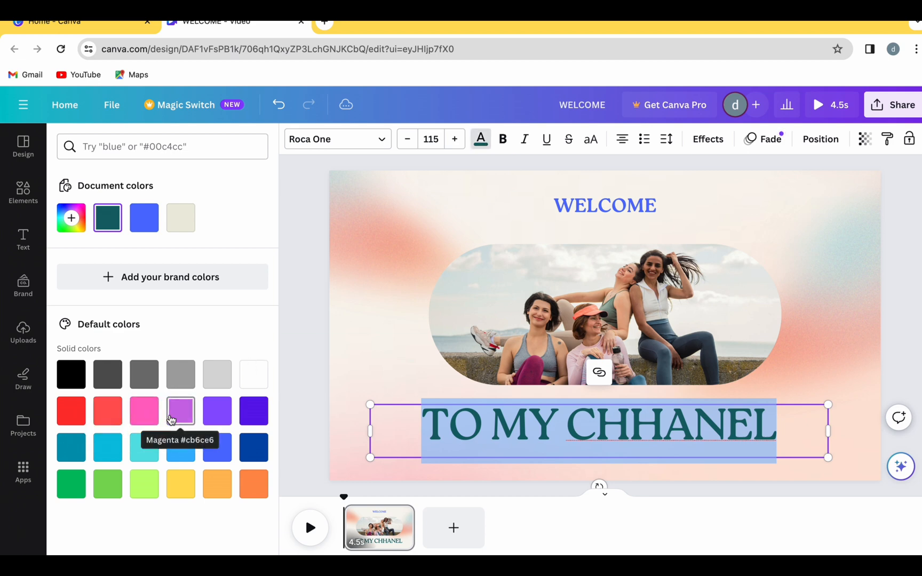
{"action": "left_click", "coordinate": [187, 415]}
{"action": "left_click", "coordinate": [366, 375]}
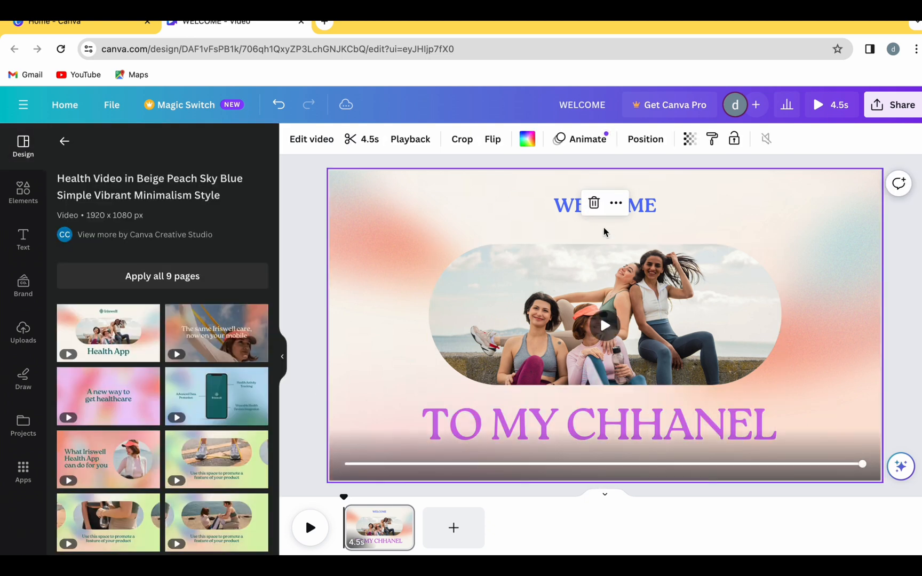
Step: Duplicate the "WELCOME" text and place the copy directly below the original
{"action": "left_click", "coordinate": [627, 211]}
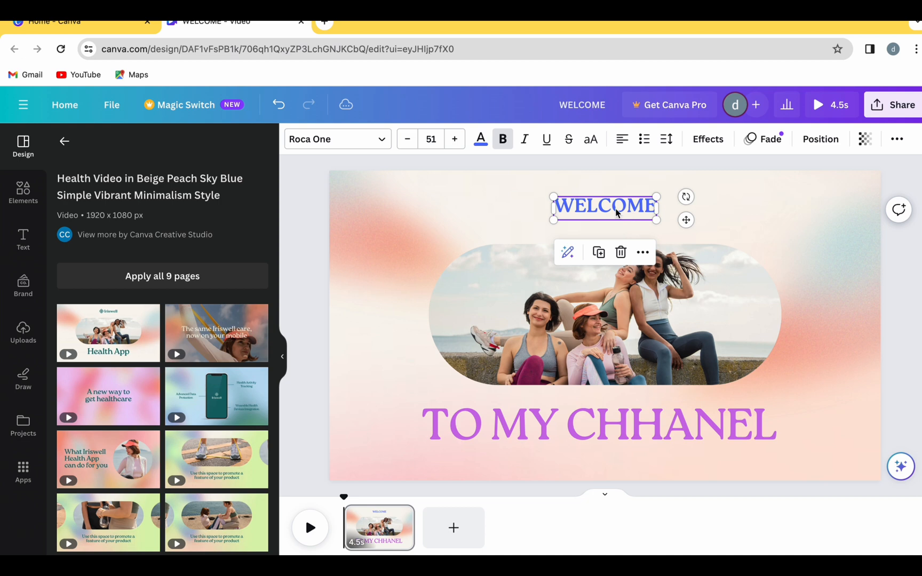
{"action": "left_click", "coordinate": [599, 252]}
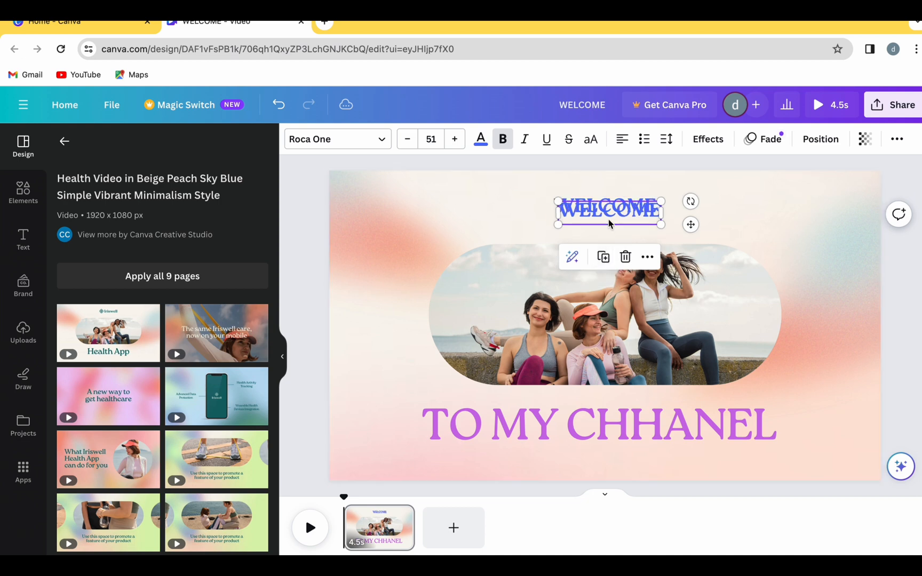
{"action": "left_click_drag", "start_coordinate": [611, 212], "coordinate": [612, 231]}
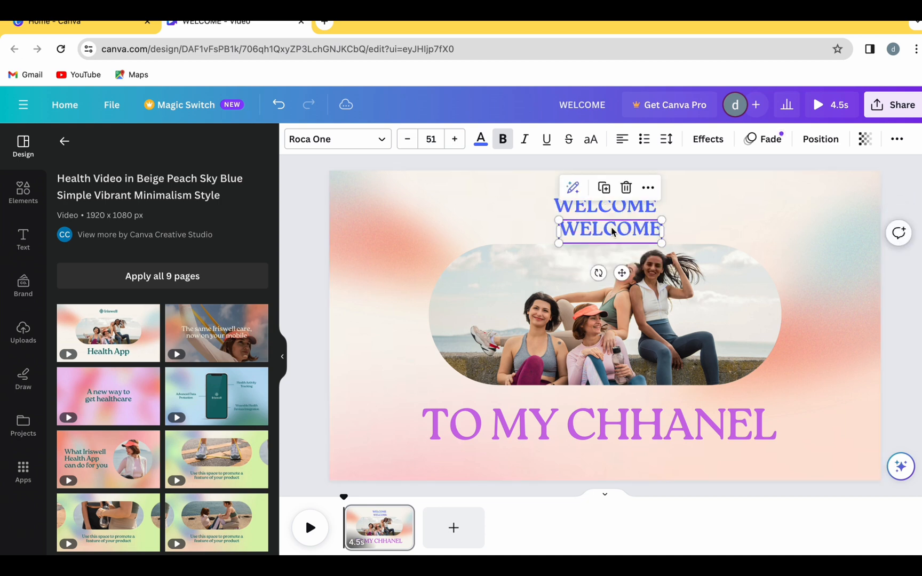
{"action": "double_click", "coordinate": [593, 231]}
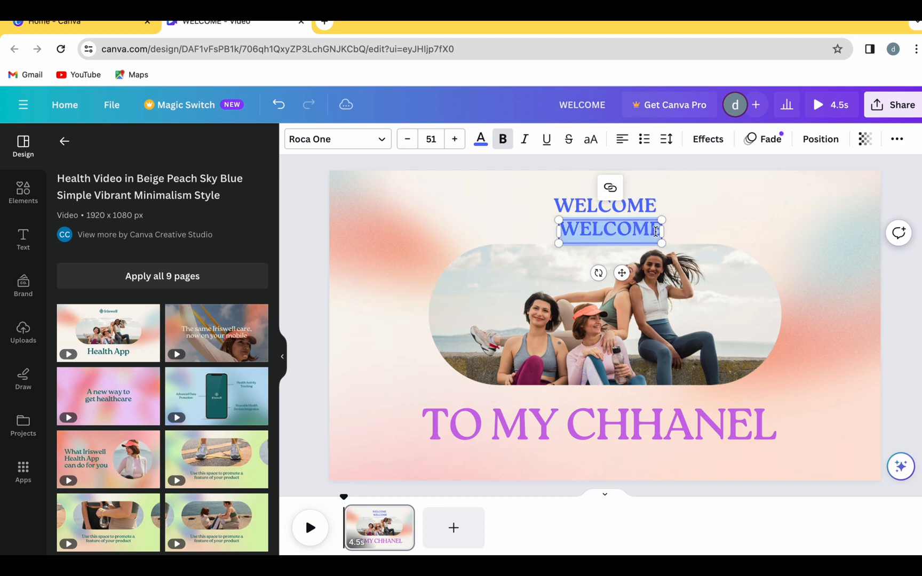
{"action": "left_click_drag", "start_coordinate": [675, 230], "coordinate": [740, 231]}
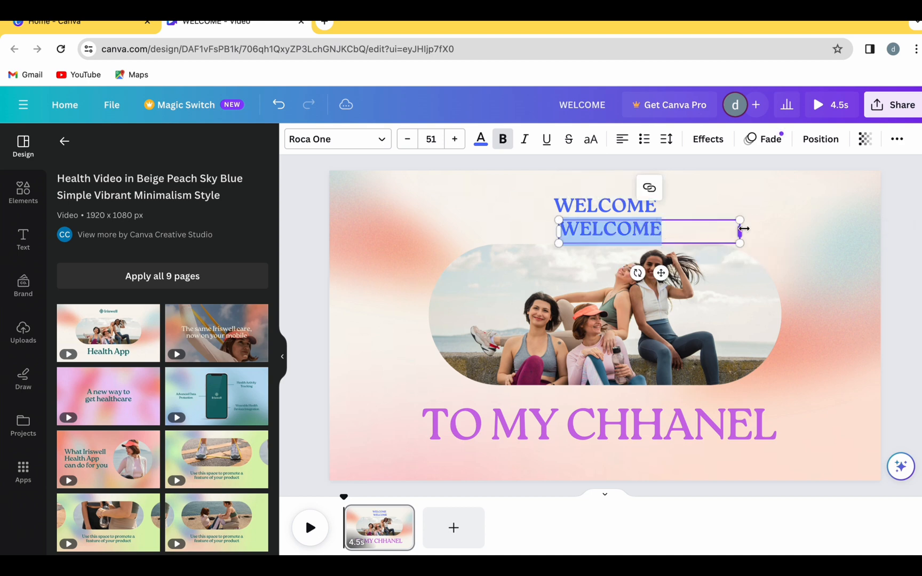
{"action": "left_click", "coordinate": [671, 231]}
{"action": "key", "text": "BackSpace"}
{"action": "key", "text": "BackSpace"}
{"action": "key", "text": "BackSpace"}
{"action": "key", "text": "BackSpace"}
{"action": "key", "text": "BackSpace"}
{"action": "key", "text": "BackSpace"}
{"action": "key", "text": "BackSpace"}
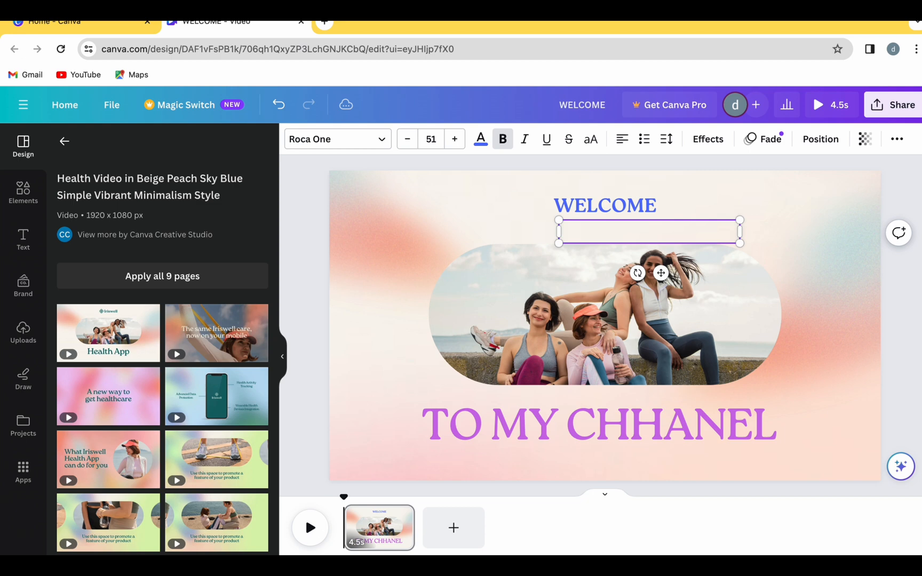
{"action": "type", "text": "@FA"}
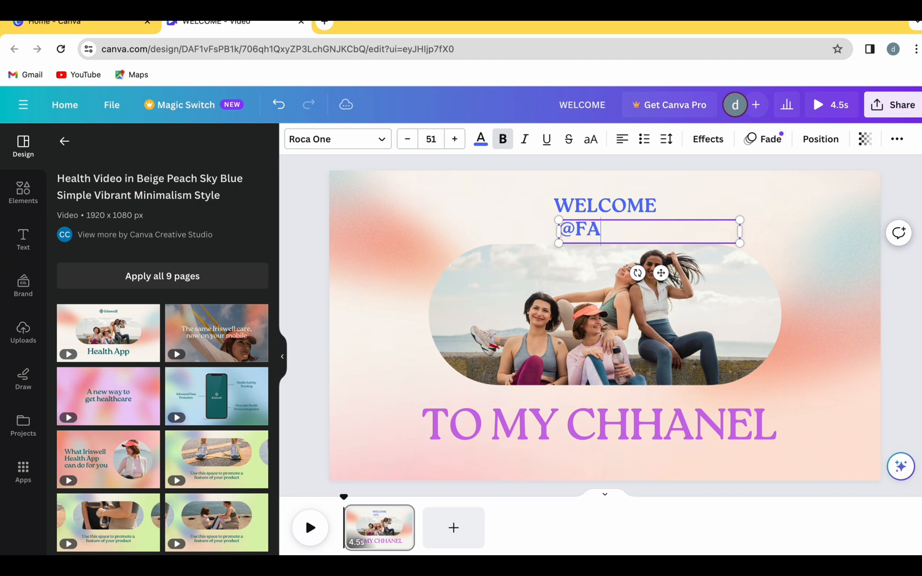
{"action": "key", "text": "BackSpace"}
{"action": "key", "text": "BackSpace"}
{"action": "type", "text": "fast_learner751"}
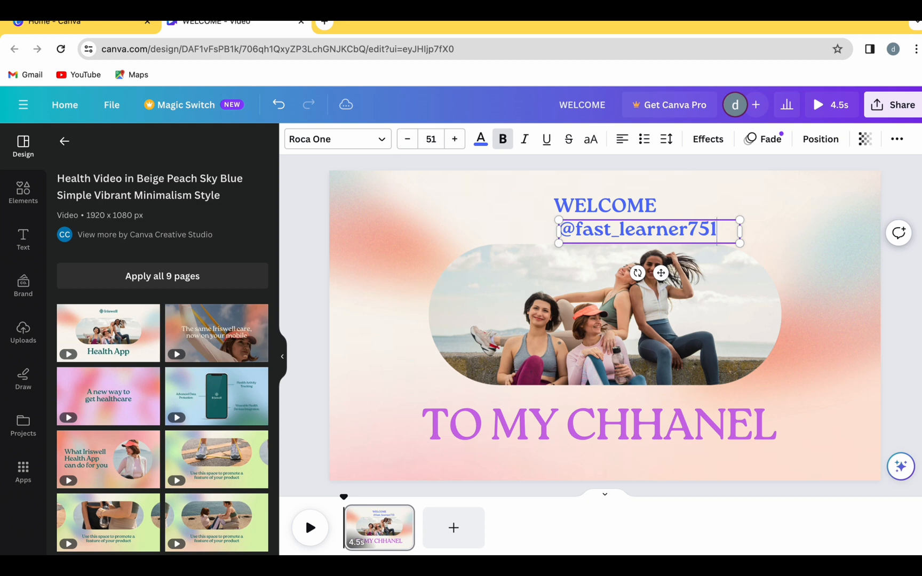
{"action": "left_click", "coordinate": [720, 239]}
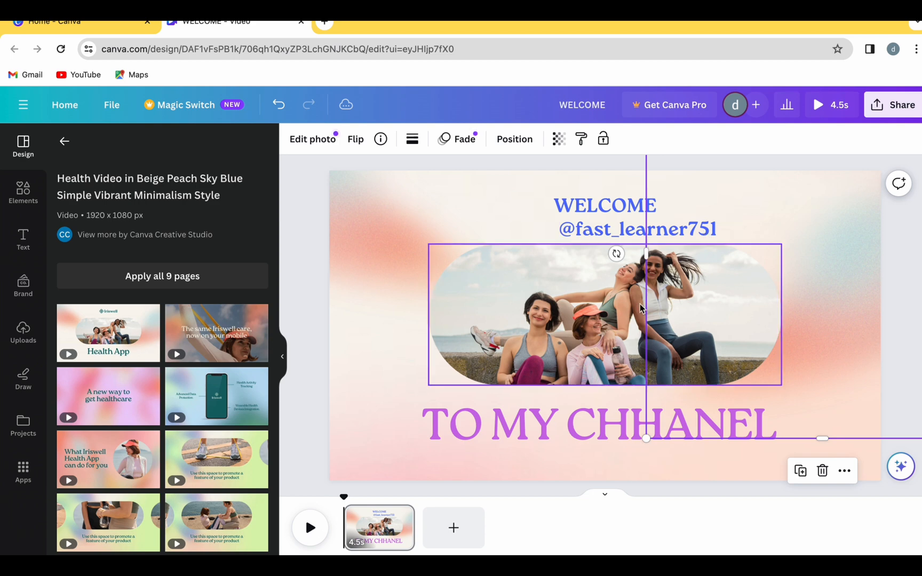
{"action": "left_click_drag", "start_coordinate": [657, 233], "coordinate": [799, 226]}
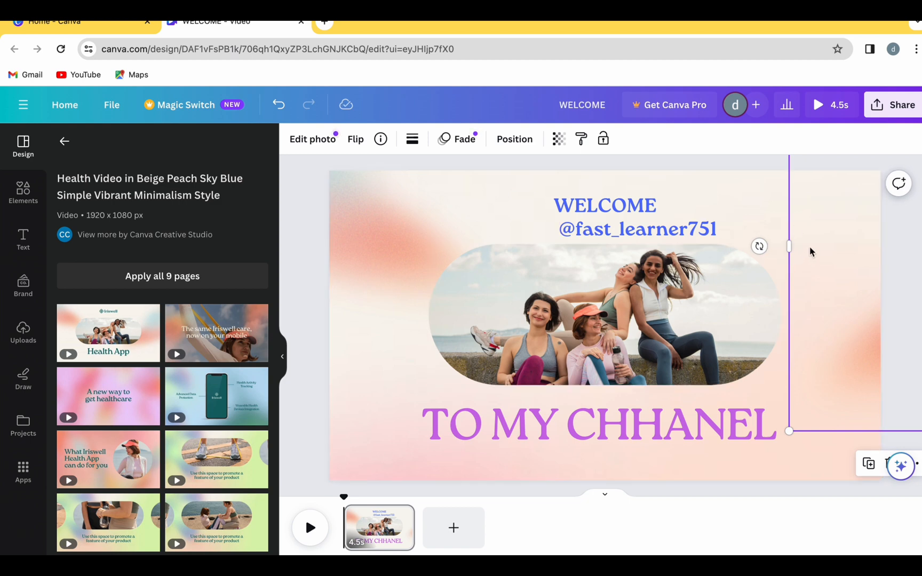
{"action": "left_click", "coordinate": [638, 233]}
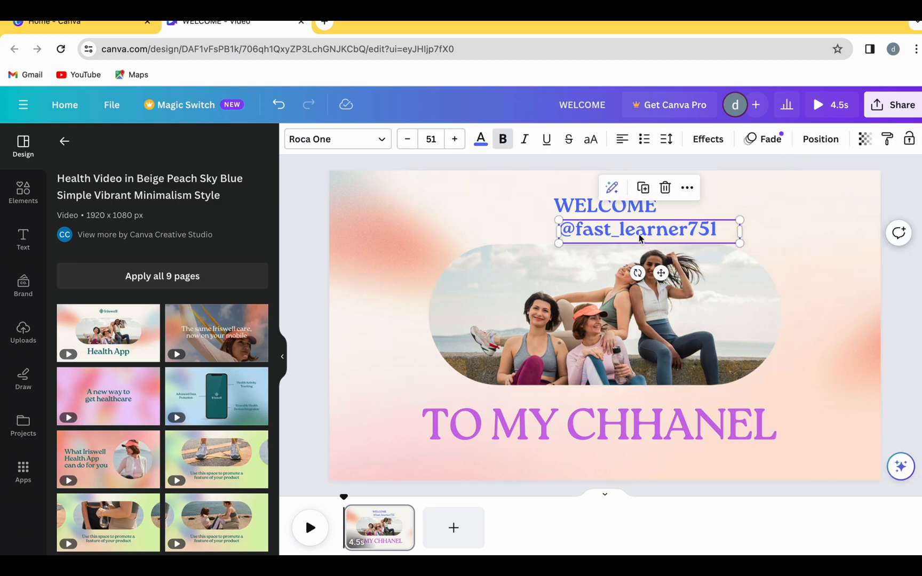
{"action": "left_click_drag", "start_coordinate": [639, 233], "coordinate": [793, 235]}
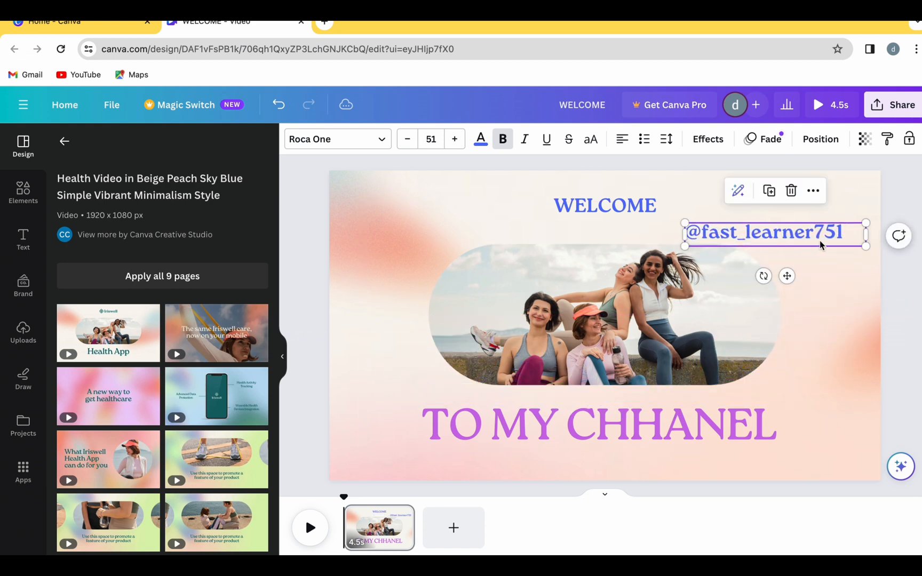
{"action": "left_click_drag", "start_coordinate": [867, 235], "coordinate": [813, 231]}
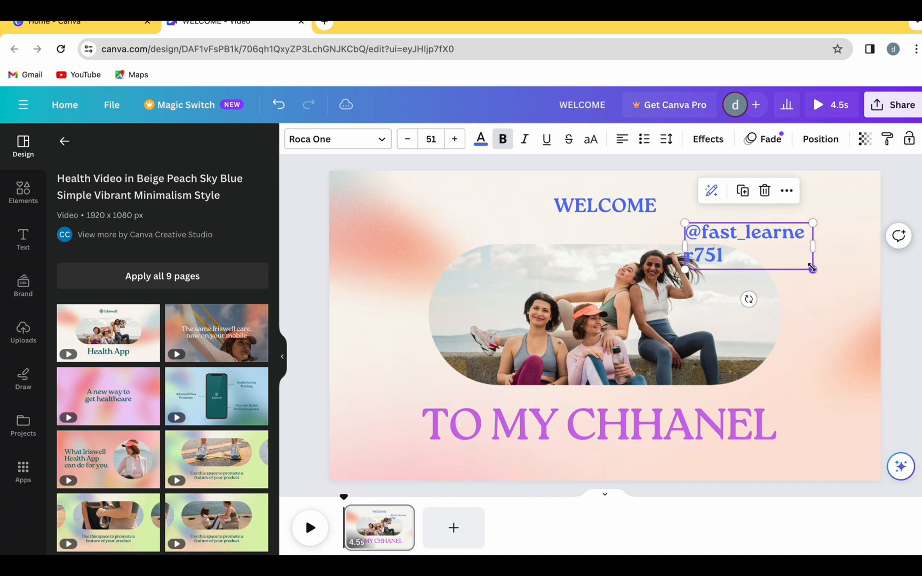
{"action": "left_click_drag", "start_coordinate": [811, 268], "coordinate": [768, 251]}
{"action": "left_click", "coordinate": [839, 346]}
{"action": "left_click_drag", "start_coordinate": [778, 304], "coordinate": [833, 280]}
{"action": "left_click", "coordinate": [766, 305]}
{"action": "left_click_drag", "start_coordinate": [766, 305], "coordinate": [724, 208]}
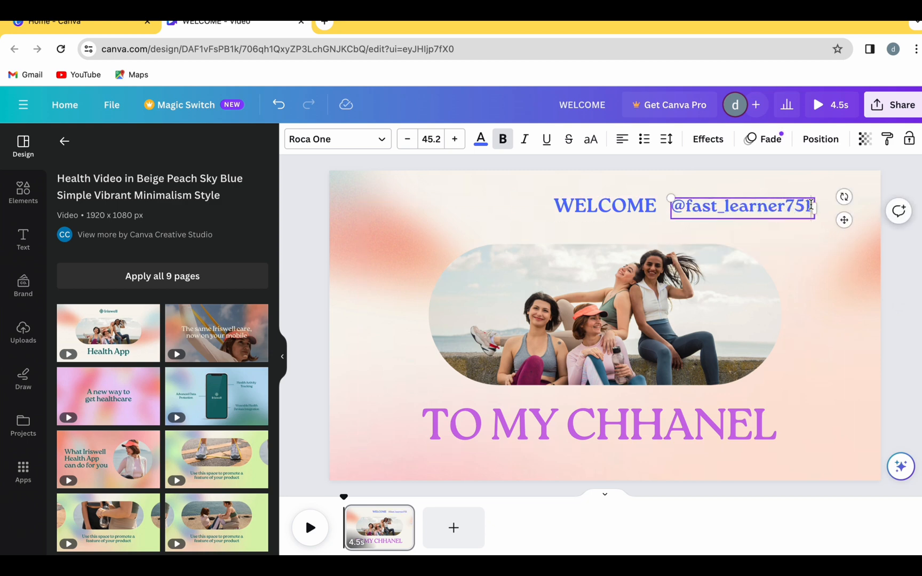
{"action": "left_click_drag", "start_coordinate": [811, 204], "coordinate": [670, 205]}
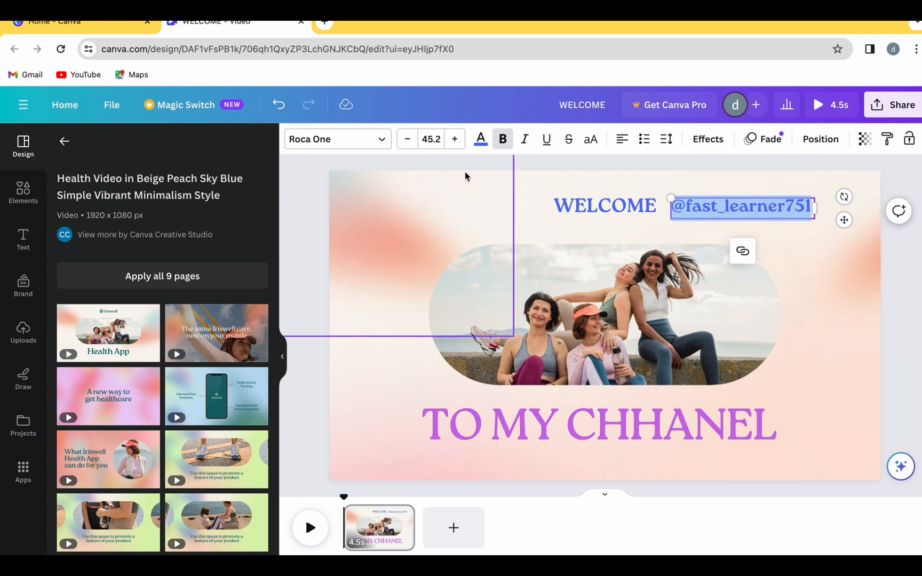
{"action": "left_click", "coordinate": [481, 141]}
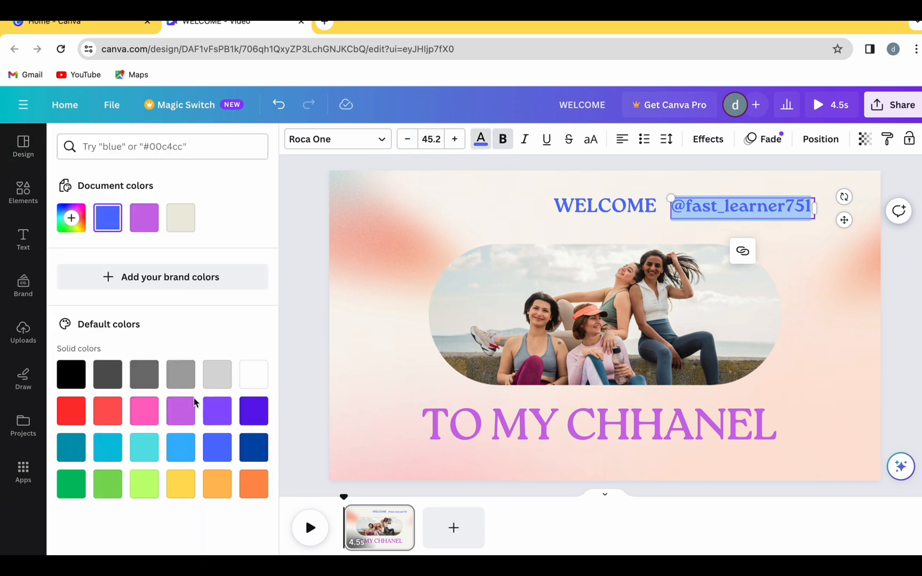
{"action": "left_click", "coordinate": [141, 417]}
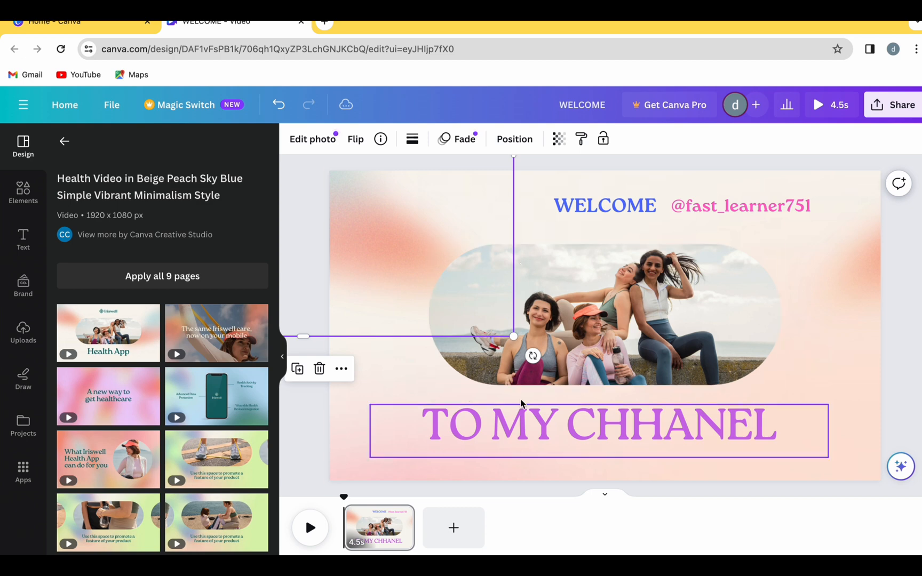
Step: Delete the image of the three women from the rounded frame, keeping the frame itself
{"action": "left_click", "coordinate": [660, 301]}
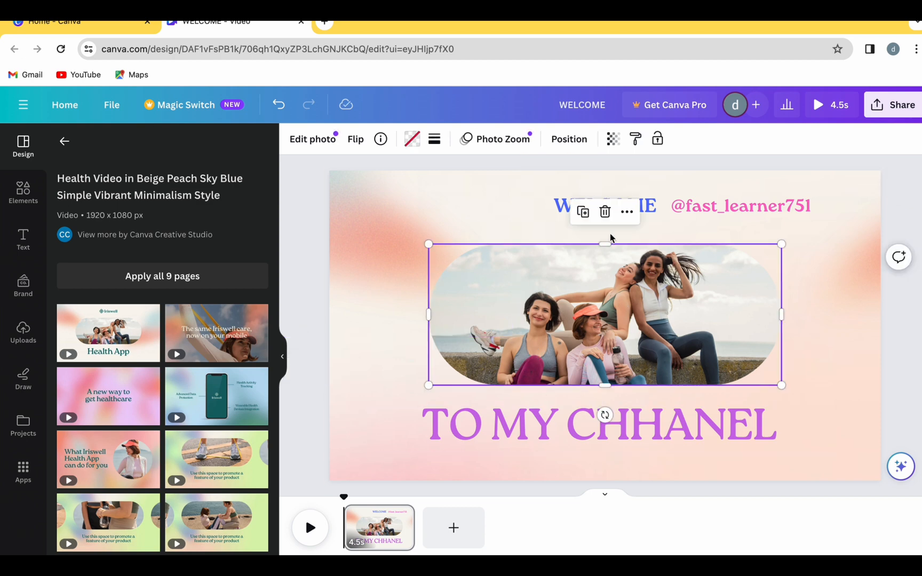
{"action": "left_click", "coordinate": [605, 216]}
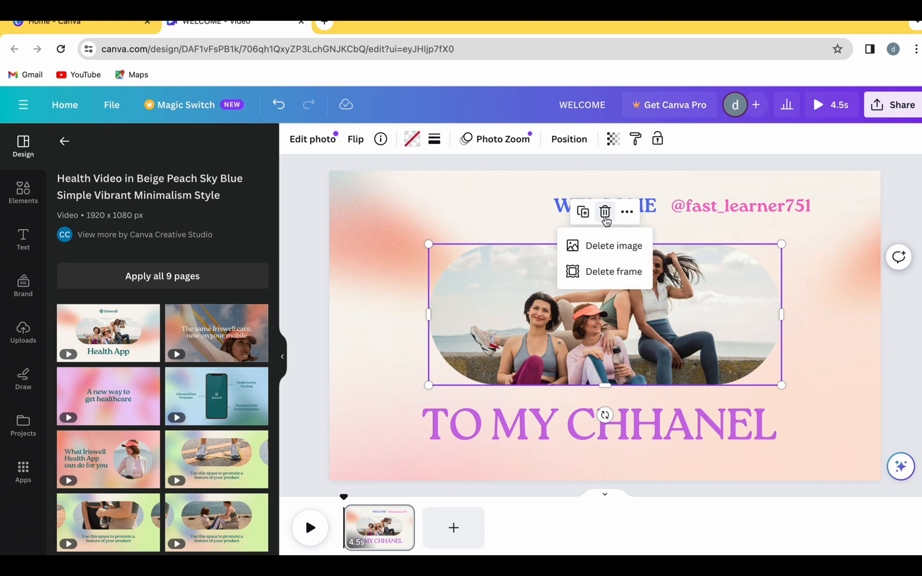
{"action": "left_click", "coordinate": [608, 248]}
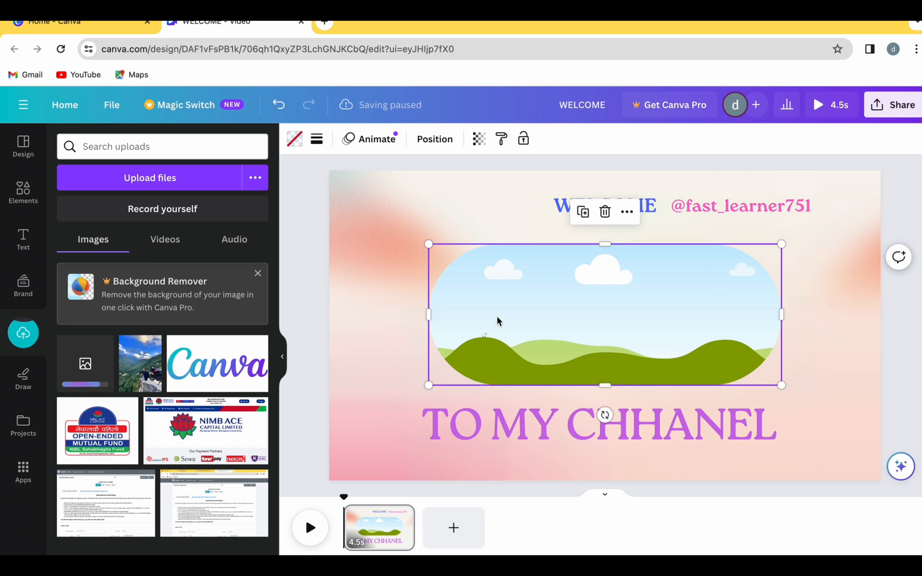
{"action": "left_click", "coordinate": [567, 210]}
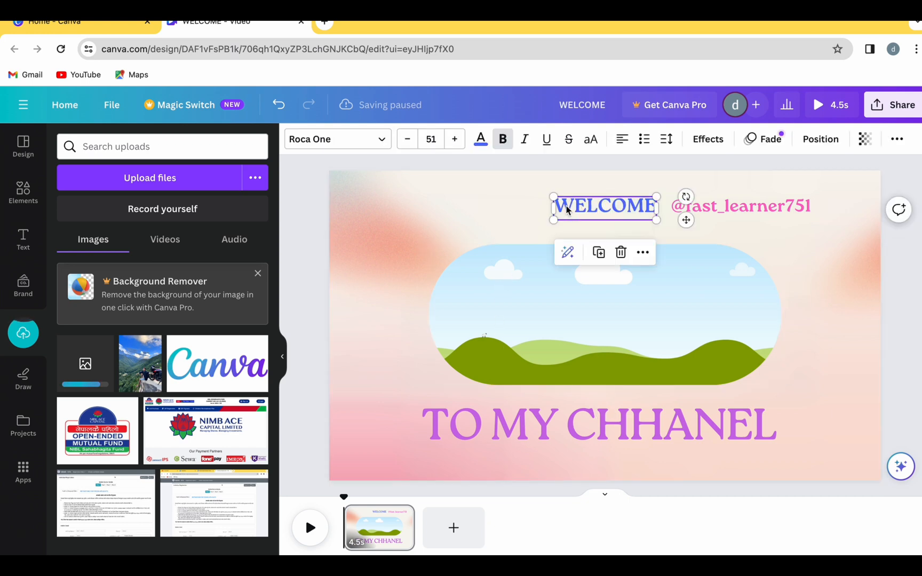
{"action": "left_click_drag", "start_coordinate": [551, 205], "coordinate": [500, 206]}
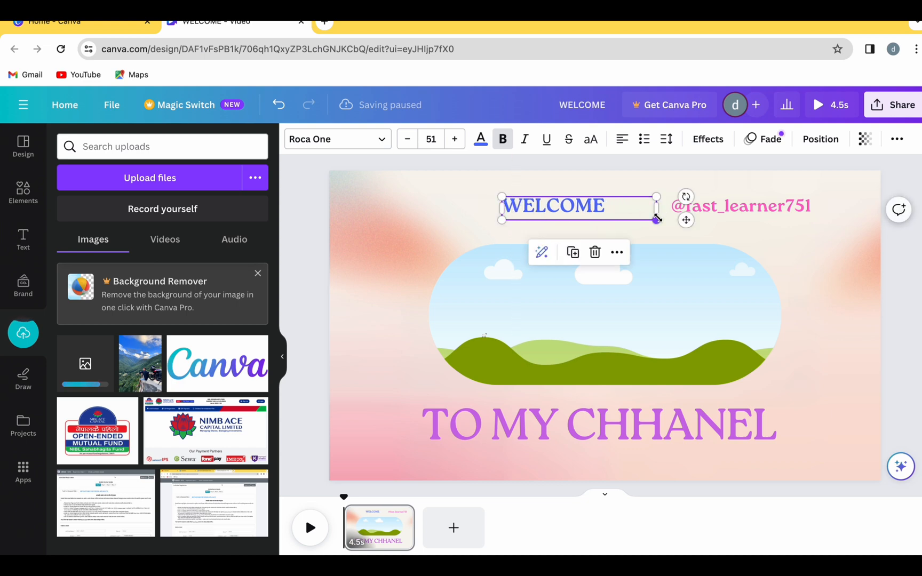
{"action": "left_click_drag", "start_coordinate": [657, 218], "coordinate": [605, 216]}
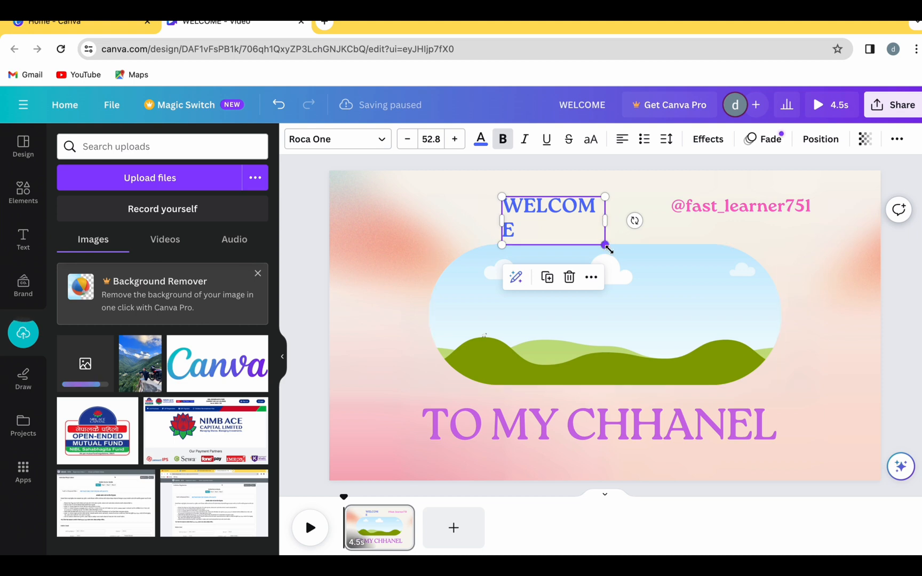
{"action": "left_click_drag", "start_coordinate": [606, 245], "coordinate": [639, 211]}
{"action": "left_click", "coordinate": [625, 181]}
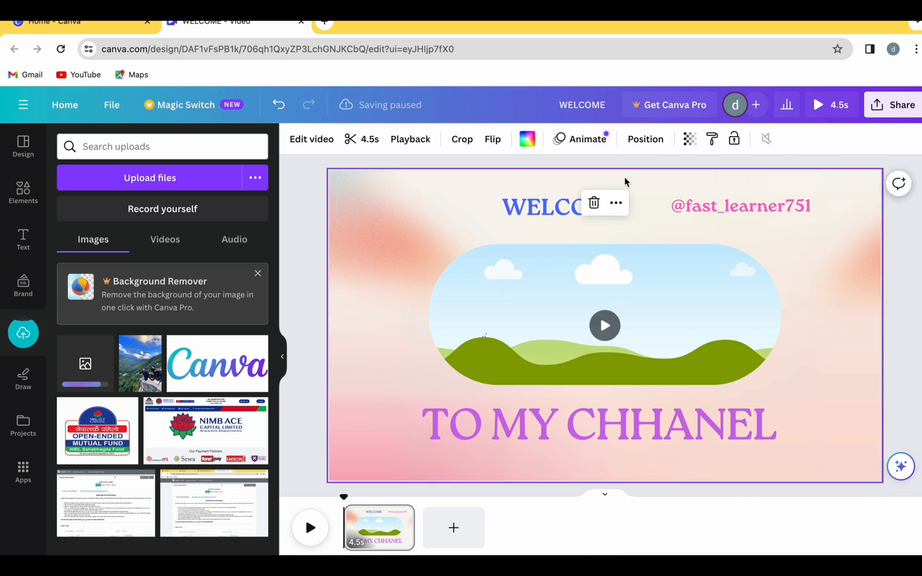
{"action": "left_click", "coordinate": [565, 204]}
{"action": "left_click_drag", "start_coordinate": [565, 204], "coordinate": [589, 204]}
Step: Fill the empty rounded frame with the uploaded photo of the mountain valley and motorcycle
{"action": "mouse_move", "coordinate": [137, 370]}
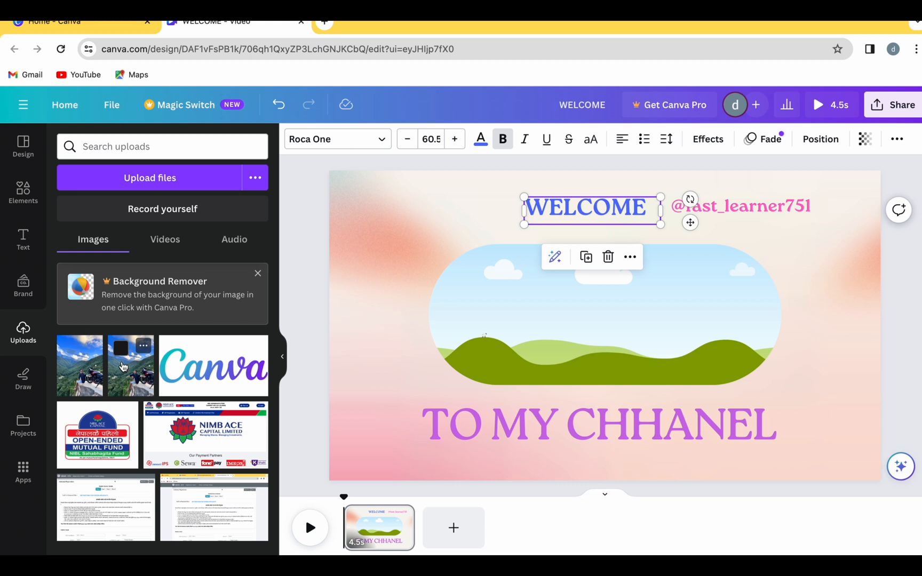
{"action": "left_click_drag", "start_coordinate": [122, 366], "coordinate": [502, 324]}
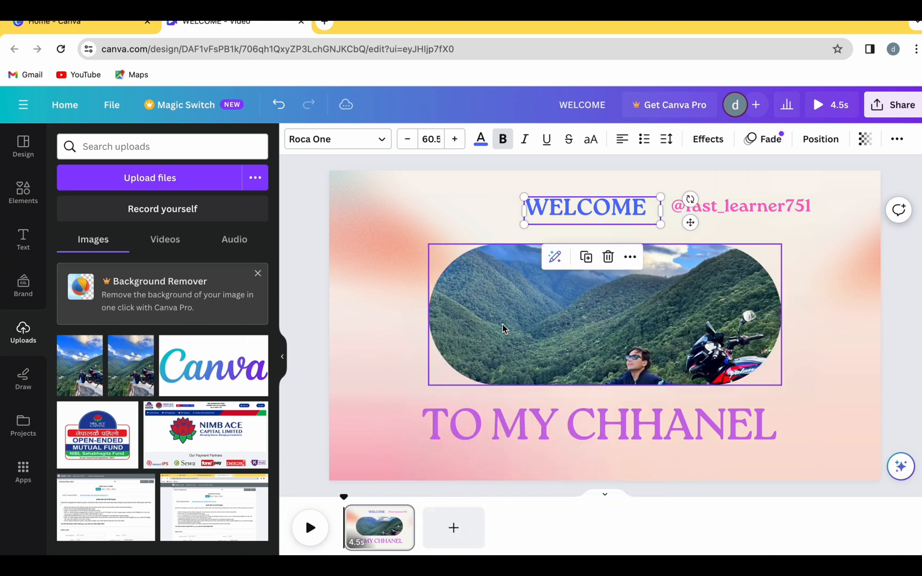
{"action": "right_click", "coordinate": [592, 340]}
{"action": "left_click", "coordinate": [561, 283]}
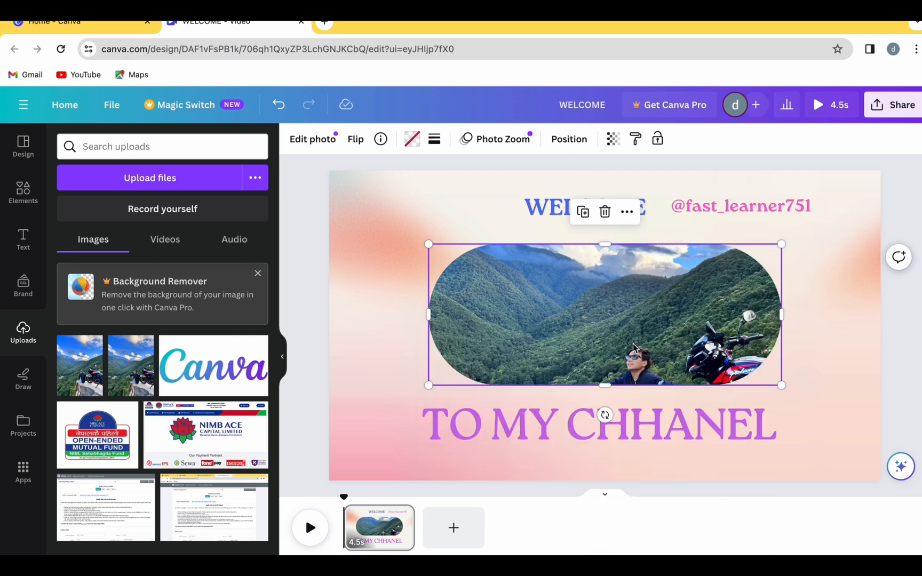
Step: Move the photo frame up towards "WELCOME" and shift its crop to show more of the seated person and motorcycle
{"action": "left_click_drag", "start_coordinate": [635, 342], "coordinate": [630, 324]}
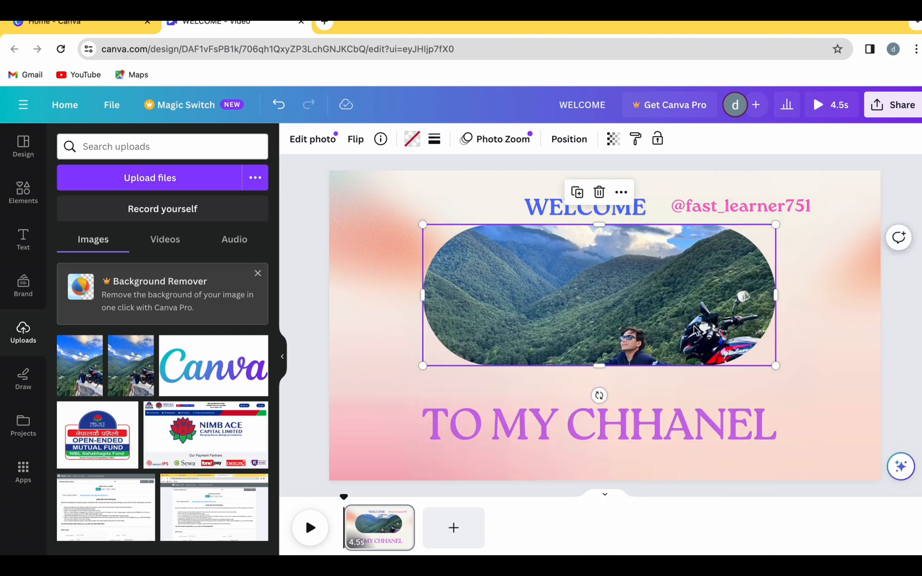
{"action": "double_click", "coordinate": [694, 330]}
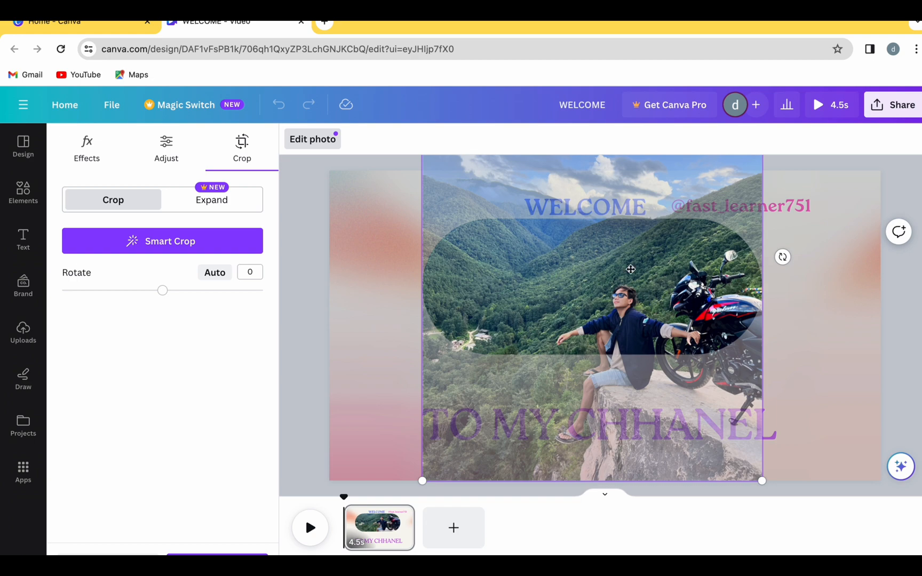
{"action": "left_click", "coordinate": [823, 357]}
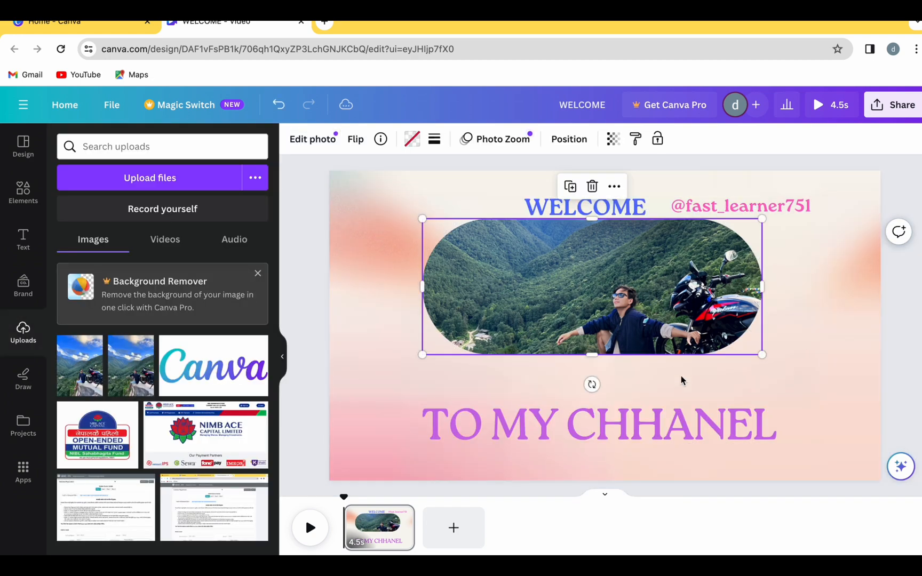
Step: Duplicate the "WELCOME" text, place the copy below the photo's right end and change its wording to "subscribe"
{"action": "left_click", "coordinate": [612, 202]}
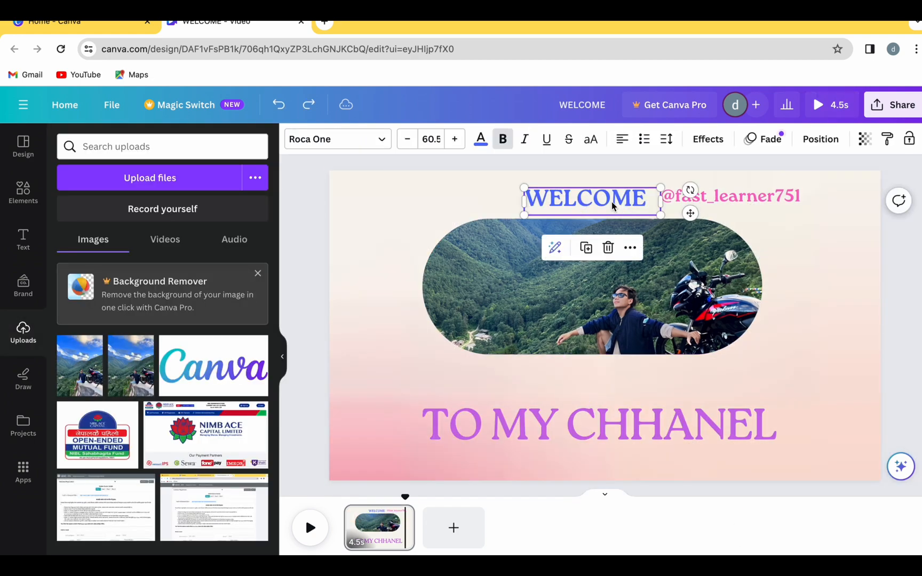
{"action": "left_click", "coordinate": [587, 247]}
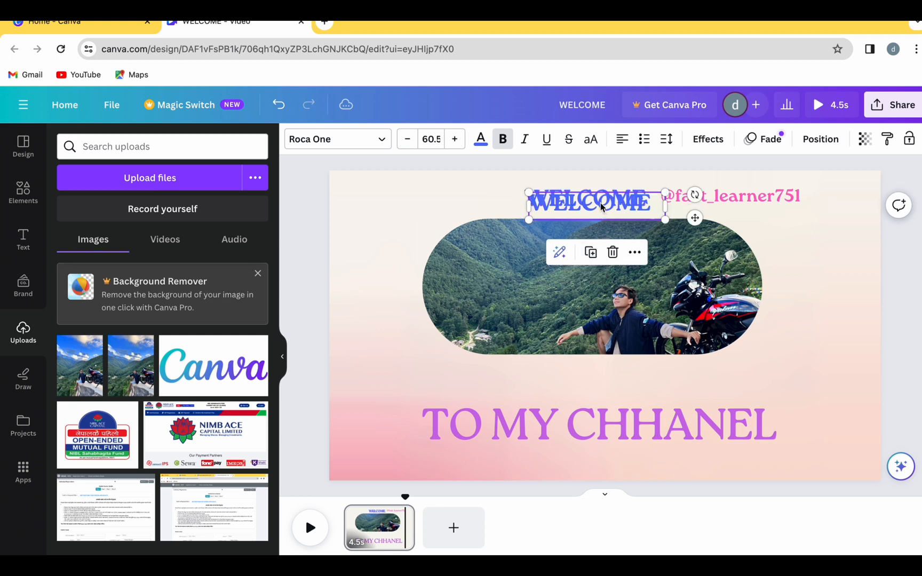
{"action": "left_click_drag", "start_coordinate": [603, 209], "coordinate": [787, 365]}
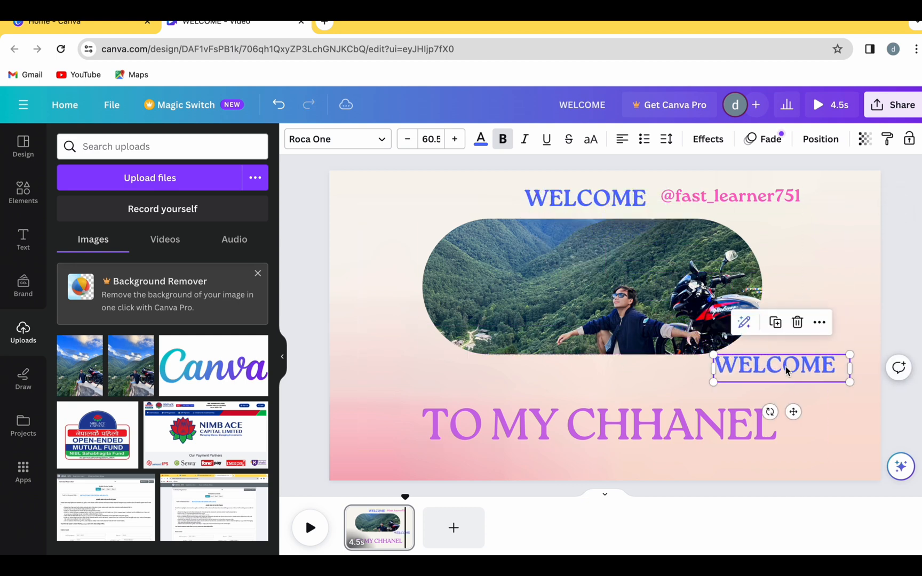
{"action": "double_click", "coordinate": [821, 367]}
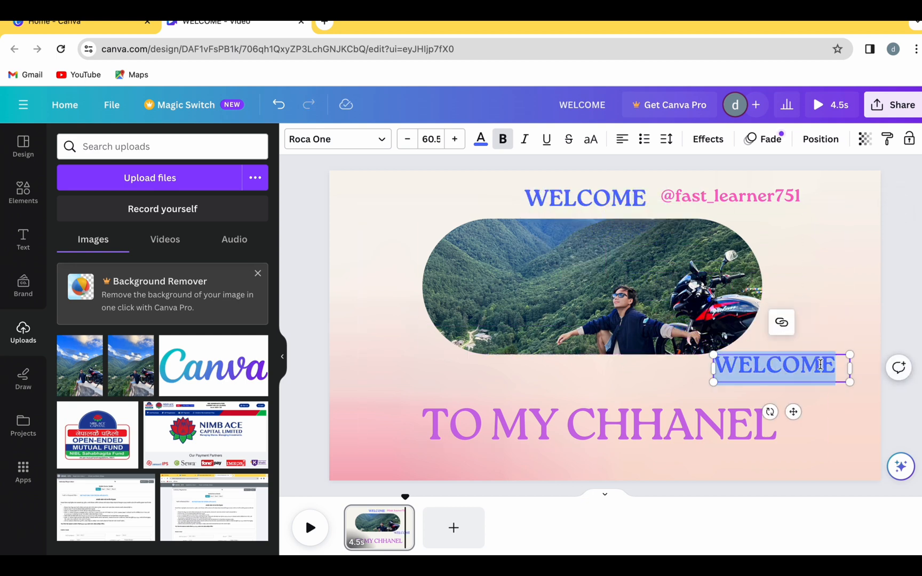
{"action": "type", "text": "subs"}
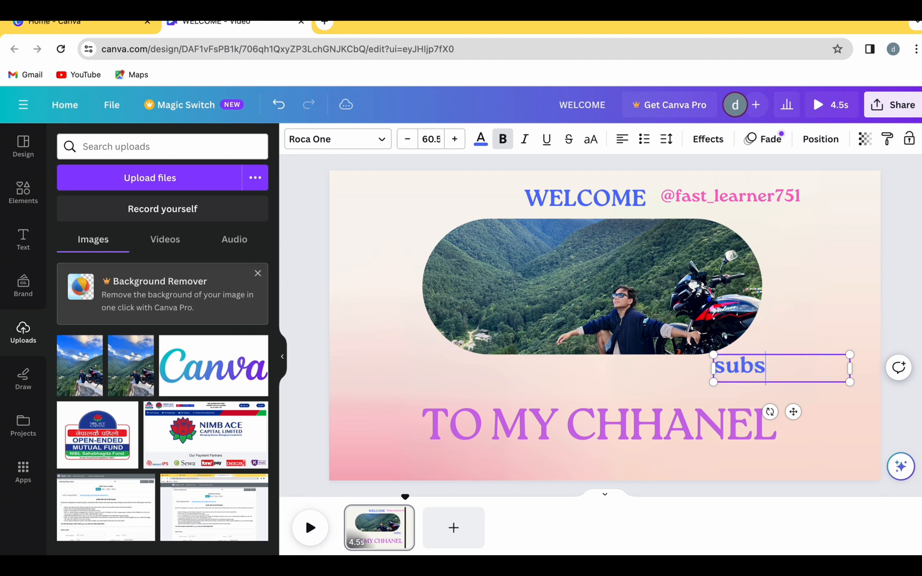
{"action": "type", "text": "cribe"}
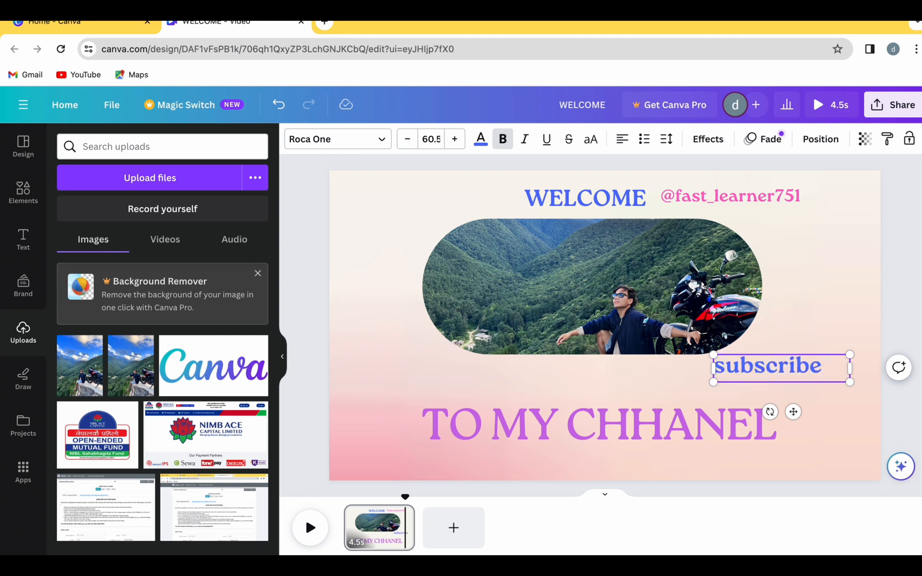
Step: Recolour the whole word "subscribe" with the bright red default solid colour
{"action": "left_click", "coordinate": [480, 139]}
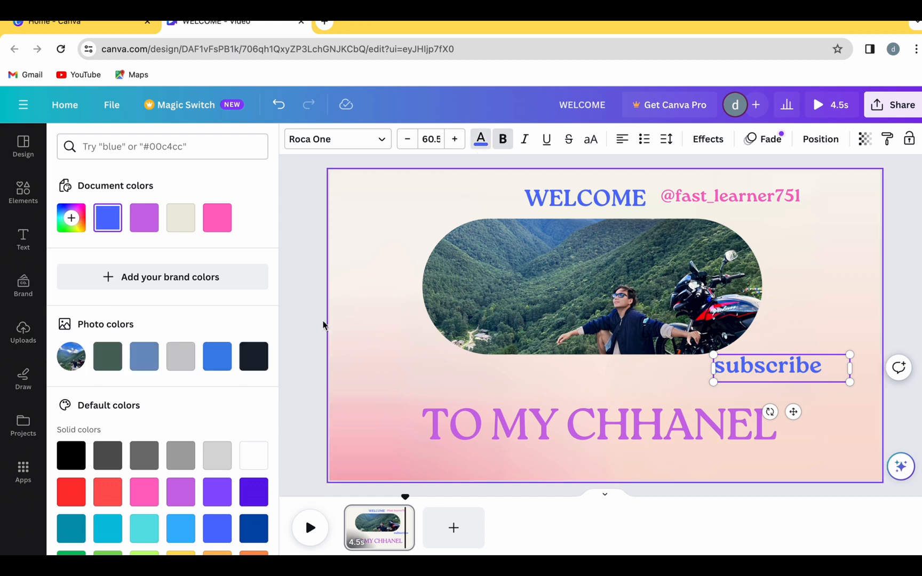
{"action": "left_click", "coordinate": [74, 488]}
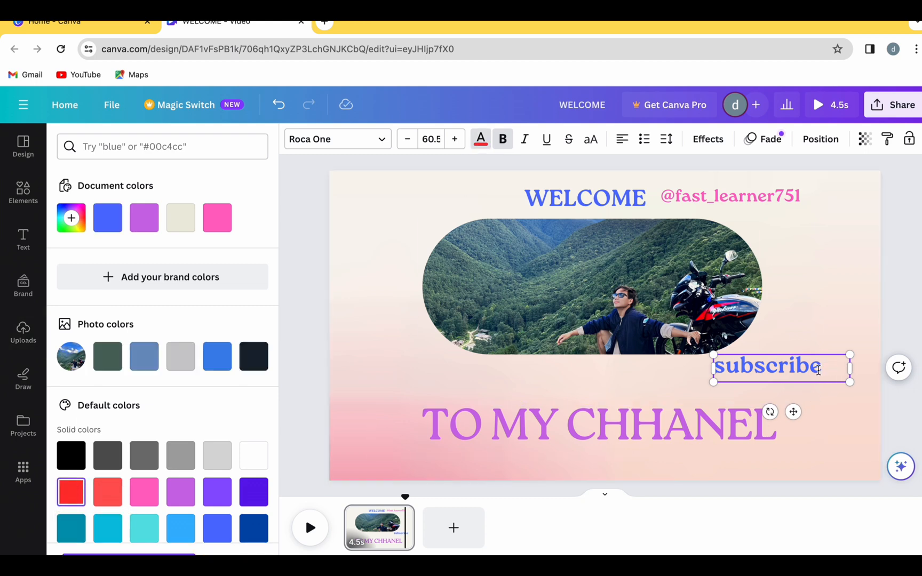
{"action": "left_click_drag", "start_coordinate": [814, 370], "coordinate": [710, 369]}
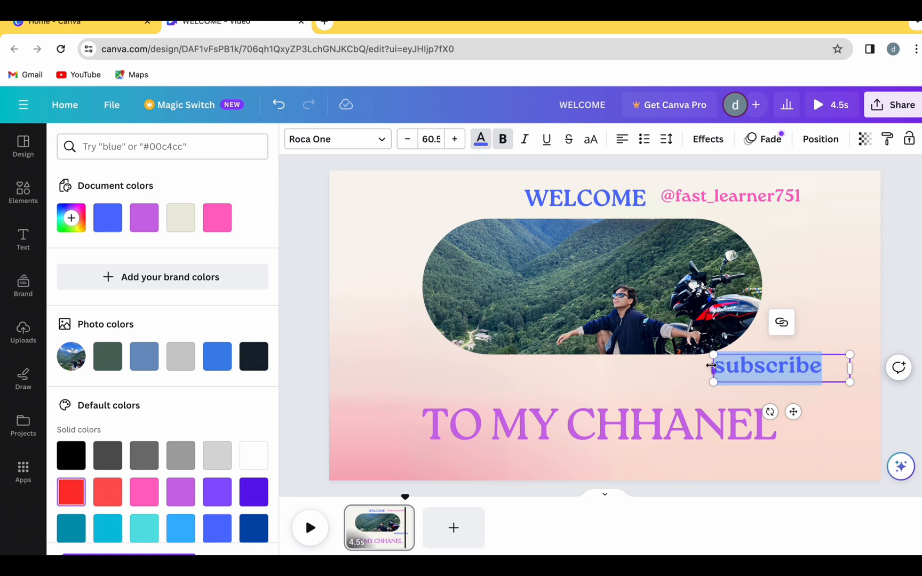
{"action": "left_click", "coordinate": [67, 490]}
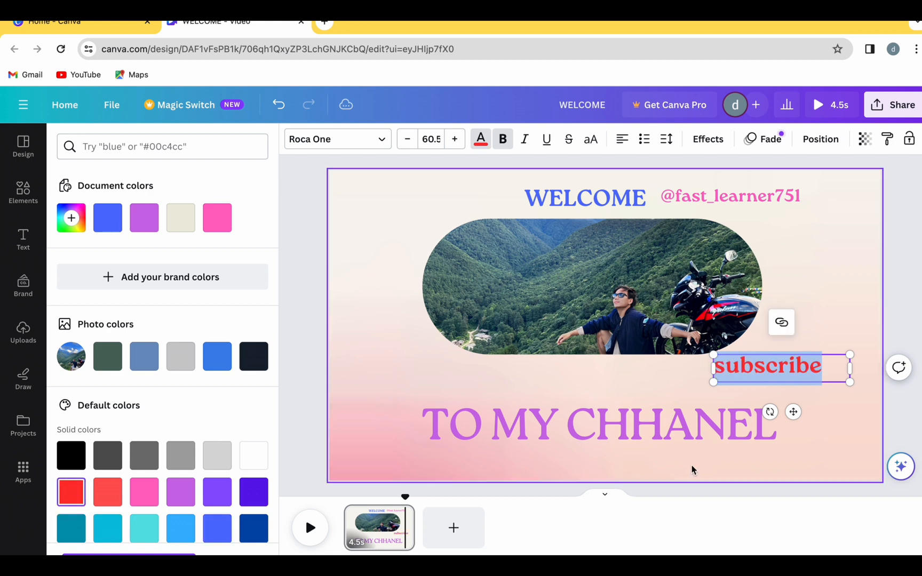
Step: Narrow the "subscribe" text box to fit its word and scale the text down to size 43.4
{"action": "left_click_drag", "start_coordinate": [851, 369], "coordinate": [824, 370]}
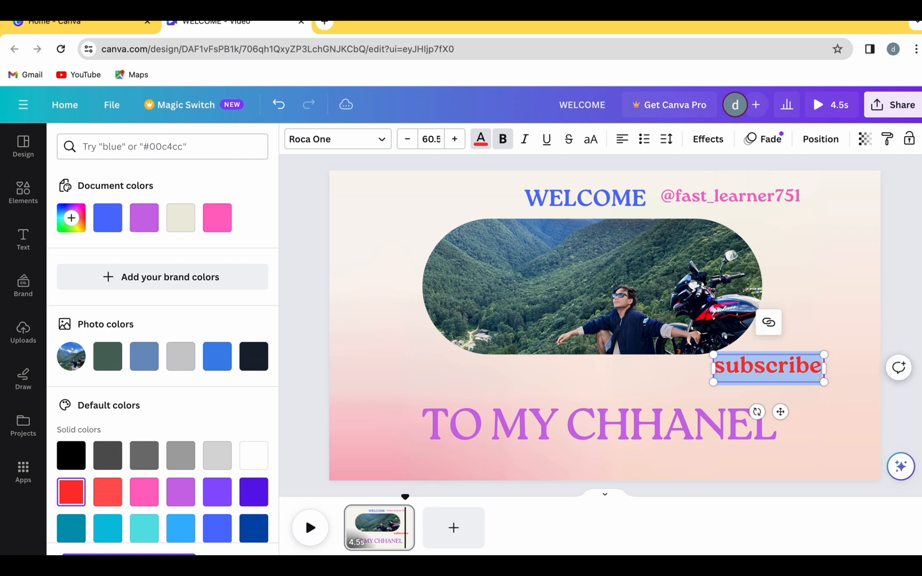
{"action": "left_click", "coordinate": [916, 324]}
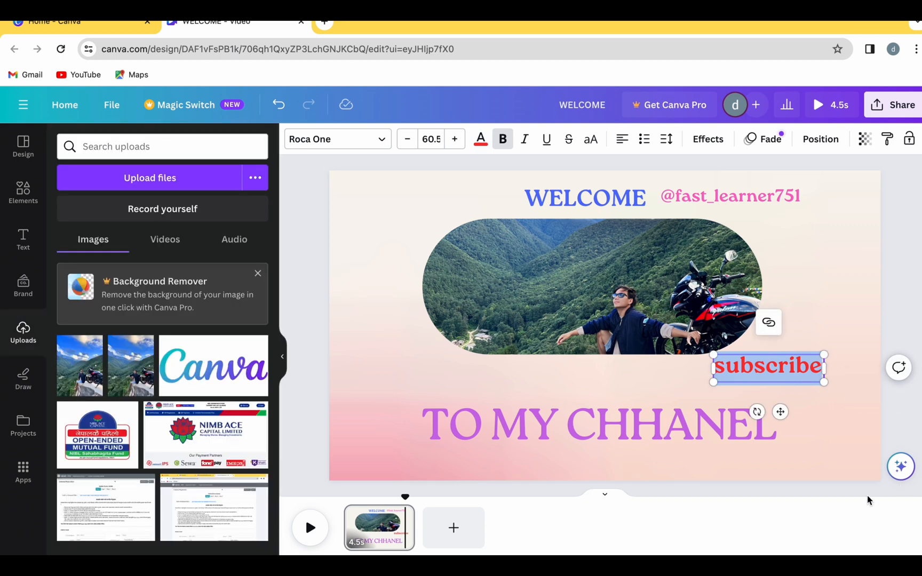
{"action": "left_click_drag", "start_coordinate": [823, 383], "coordinate": [792, 377]}
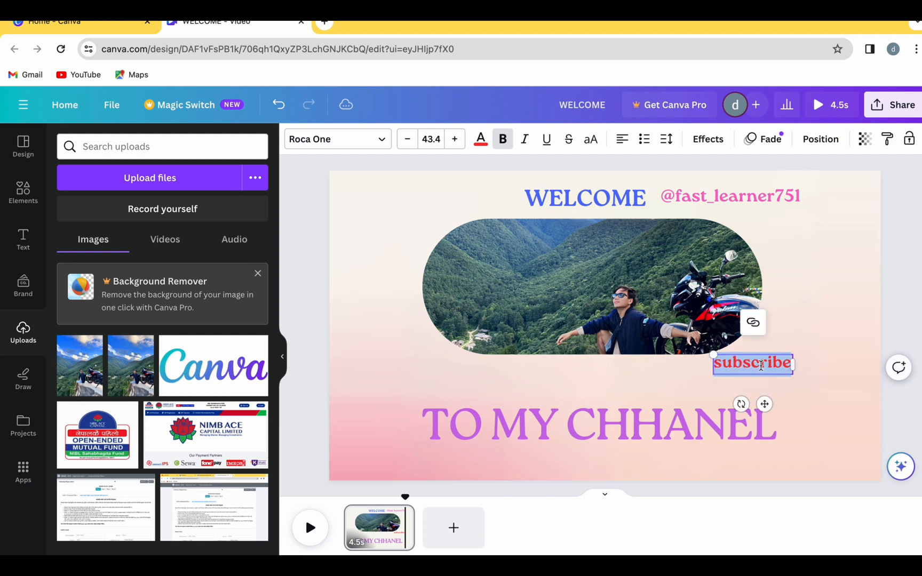
{"action": "left_click", "coordinate": [805, 418]}
{"action": "left_click", "coordinate": [815, 380]}
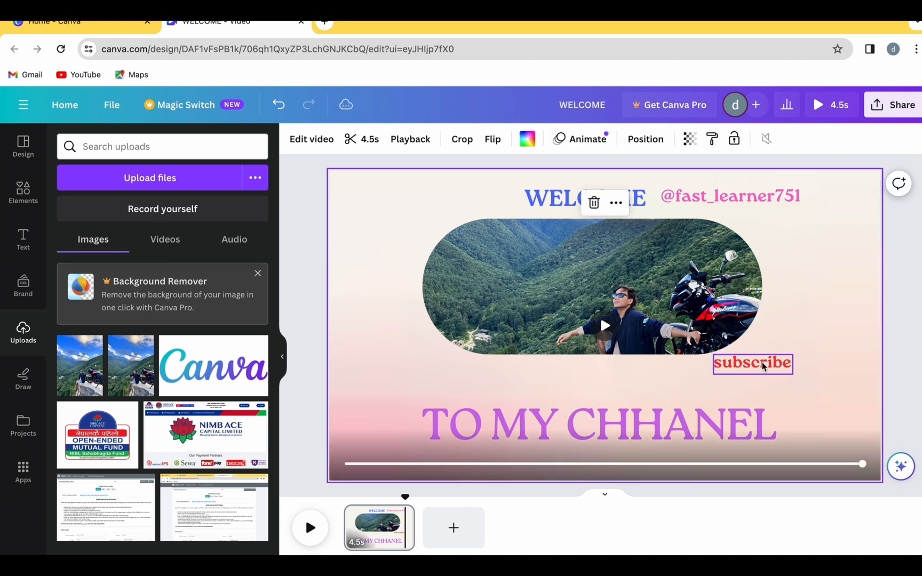
Step: Move the "subscribe" text to the page's right side, just above and beyond the end of "TO MY CHHANEL"
{"action": "left_click", "coordinate": [762, 362]}
{"action": "left_click_drag", "start_coordinate": [761, 363], "coordinate": [834, 391]}
{"action": "left_click", "coordinate": [832, 489]}
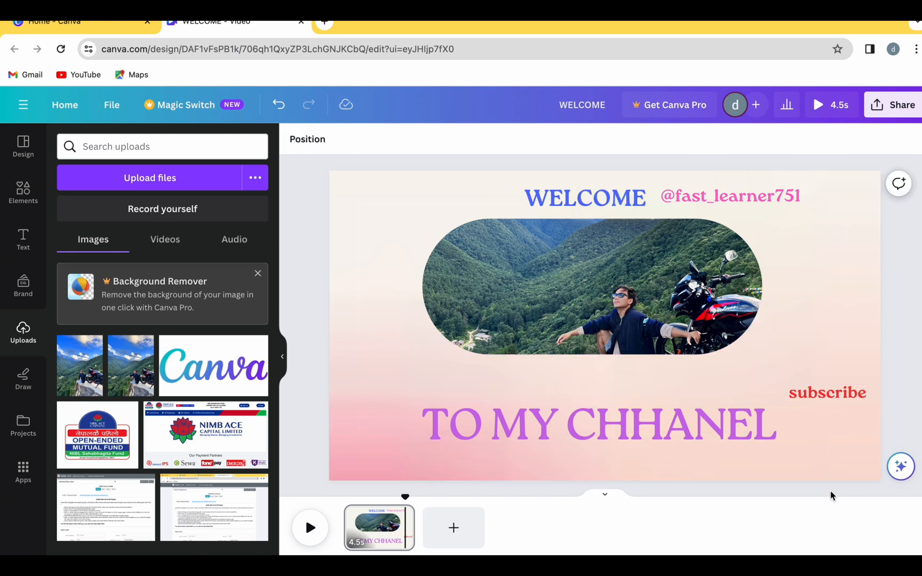